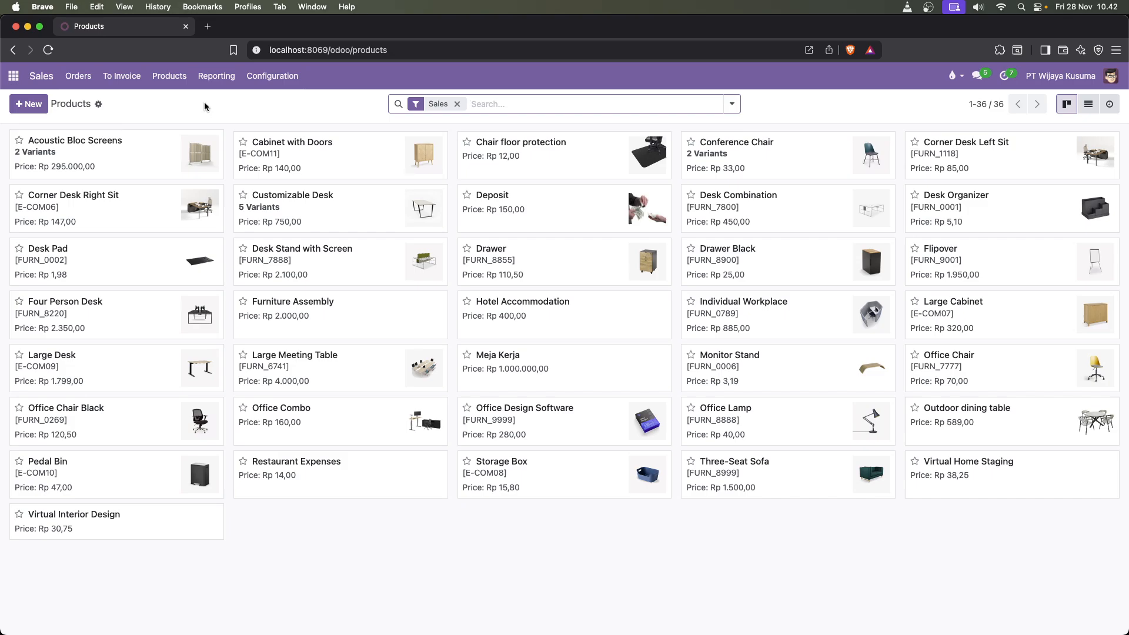
- Open the Color attribute from the product attributes configuration
{"action": "left_click", "coordinate": [170, 79]}
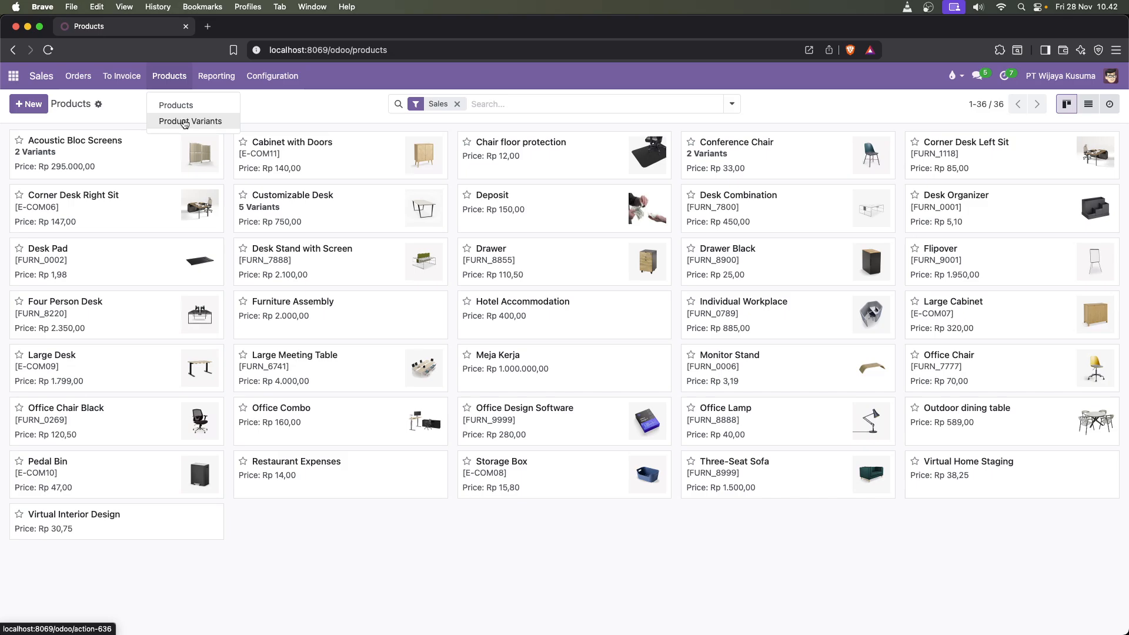
{"action": "left_click", "coordinate": [266, 79]}
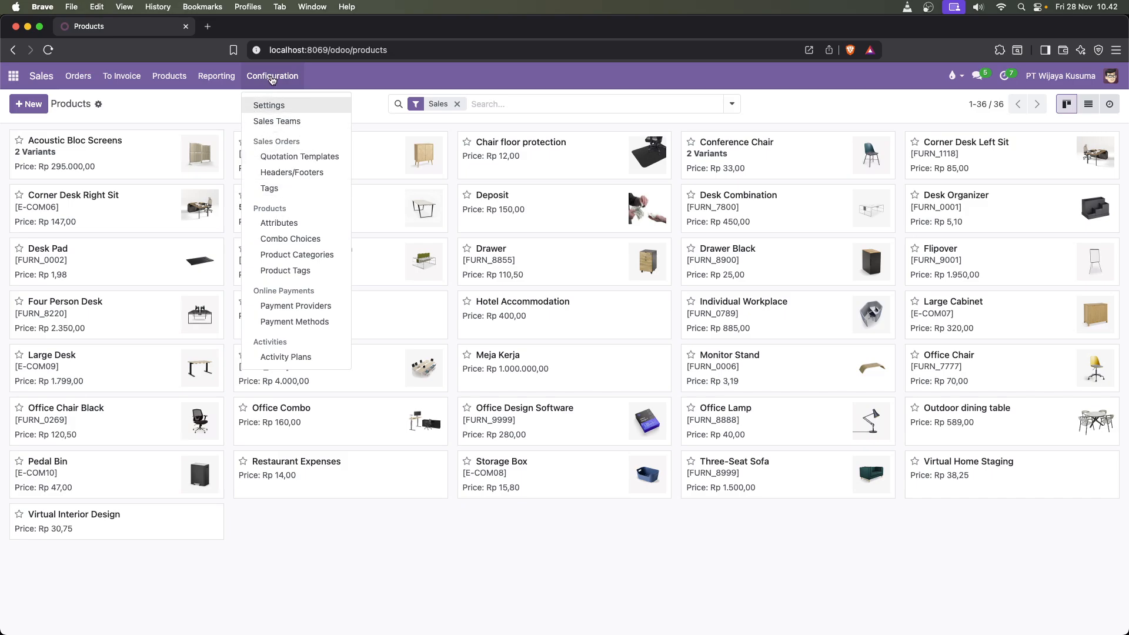
{"action": "left_click", "coordinate": [285, 228]}
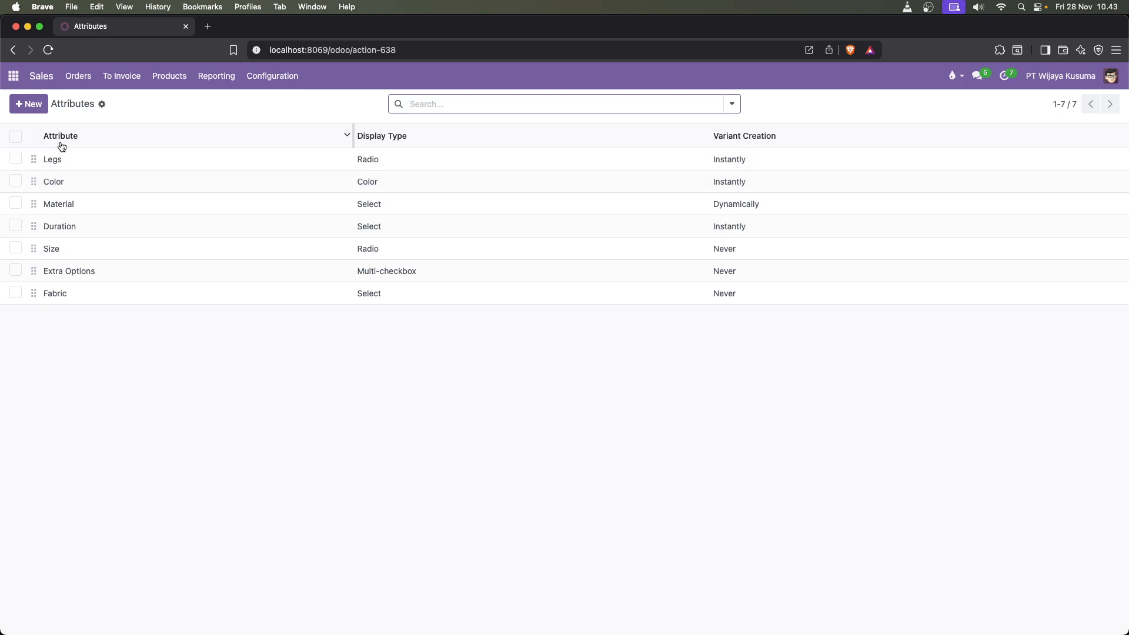
{"action": "left_click", "coordinate": [75, 184]}
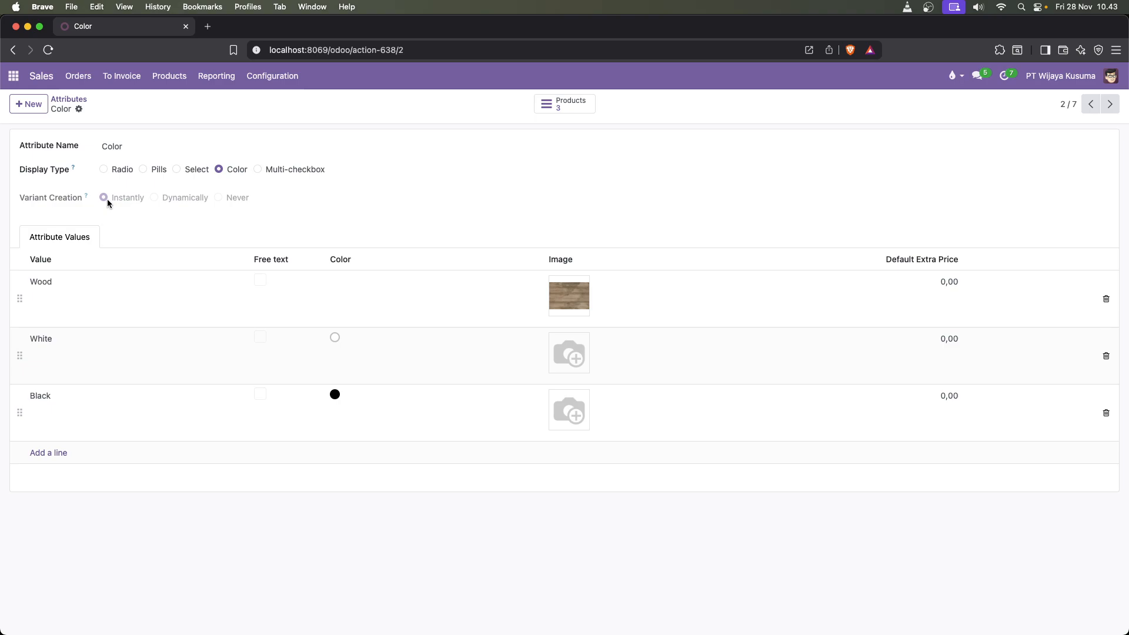
{"action": "mouse_move", "coordinate": [86, 196]}
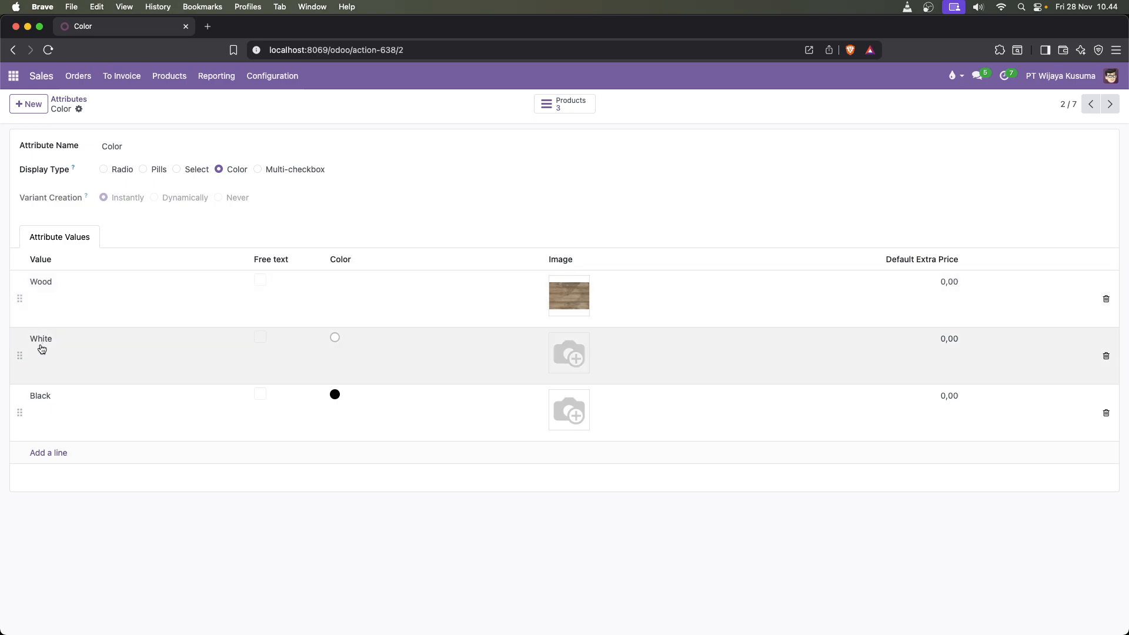
- Add a Red value to the Color attribute with a red swatch of about RGB 241, 9, 9 and save the attribute
{"action": "left_click", "coordinate": [41, 453]}
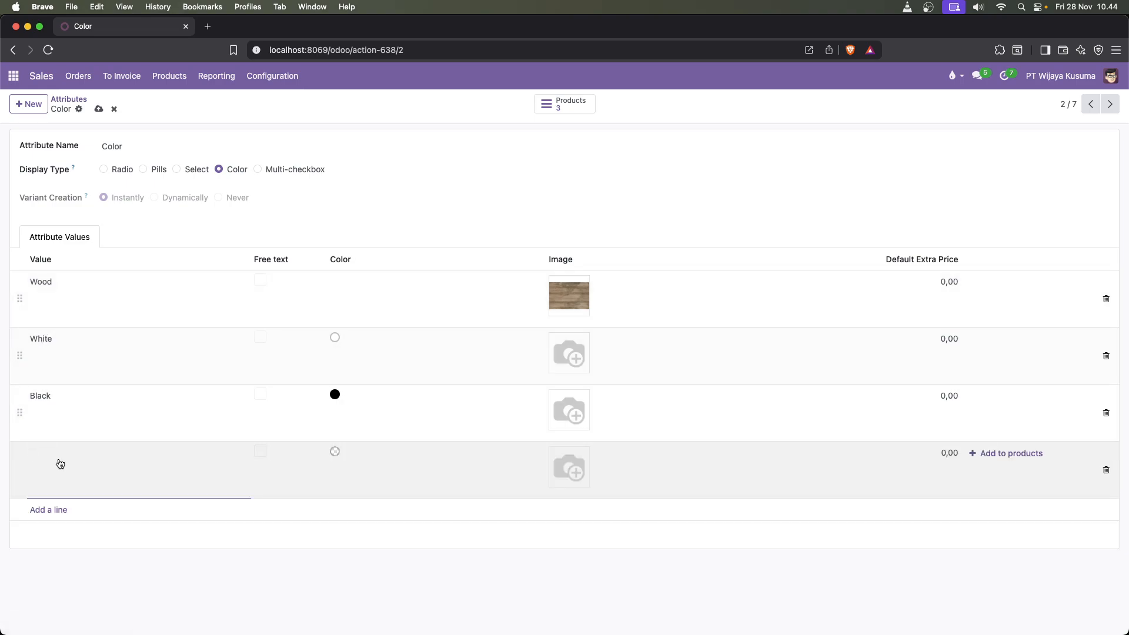
{"action": "type", "text": "Red"}
{"action": "mouse_move", "coordinate": [560, 465]}
{"action": "left_click", "coordinate": [336, 451]}
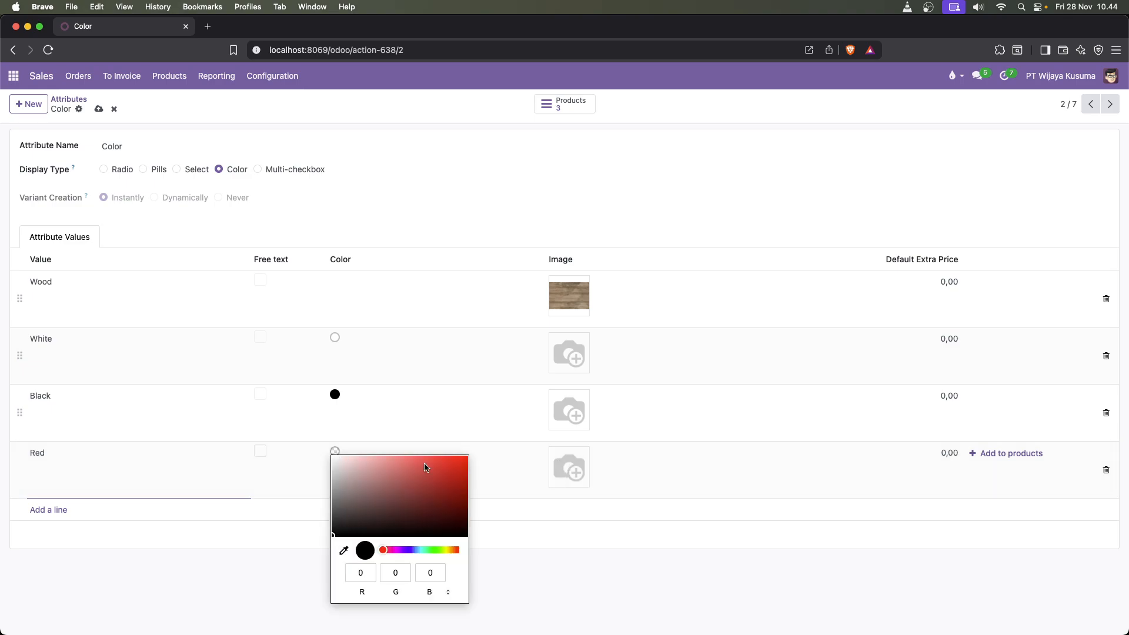
{"action": "left_click_drag", "start_coordinate": [449, 464], "coordinate": [462, 463]}
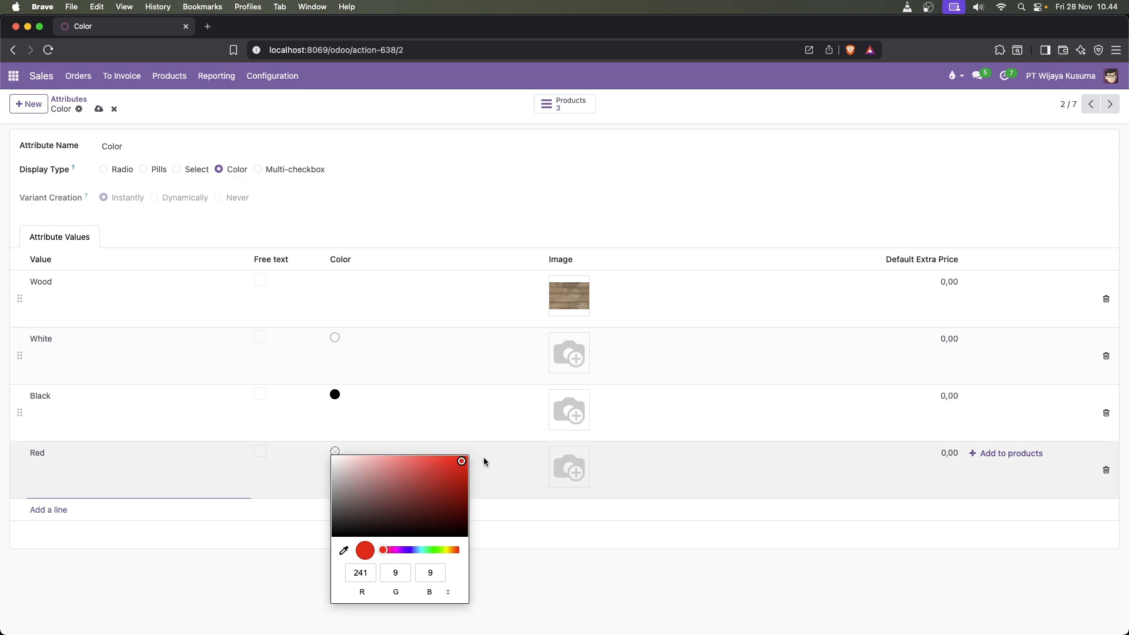
{"action": "left_click", "coordinate": [487, 461]}
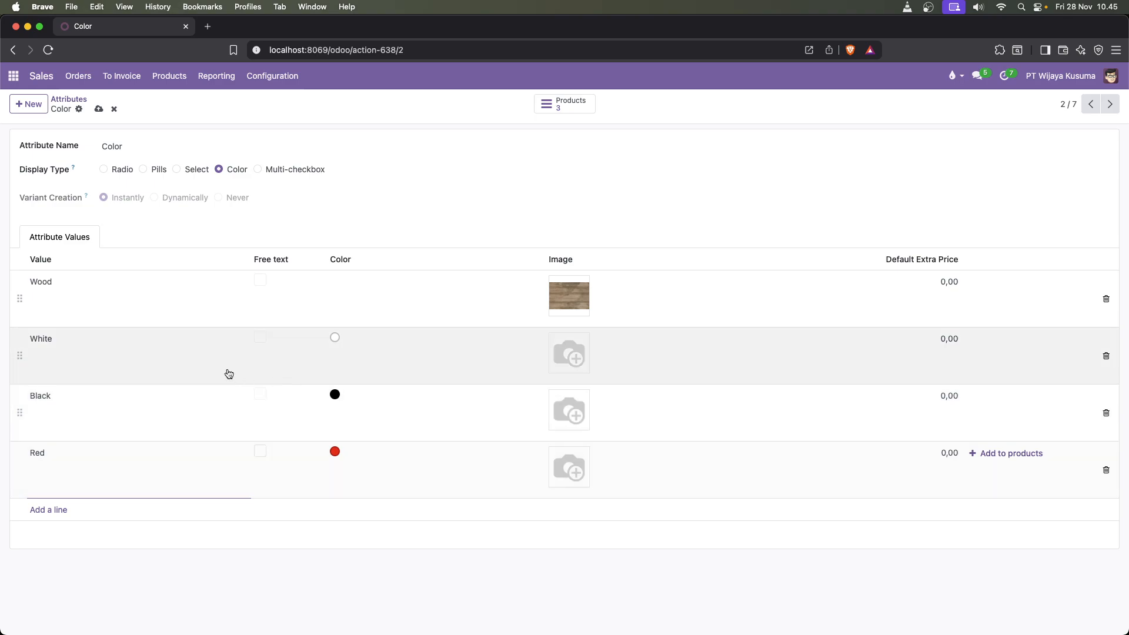
{"action": "left_click", "coordinate": [98, 110]}
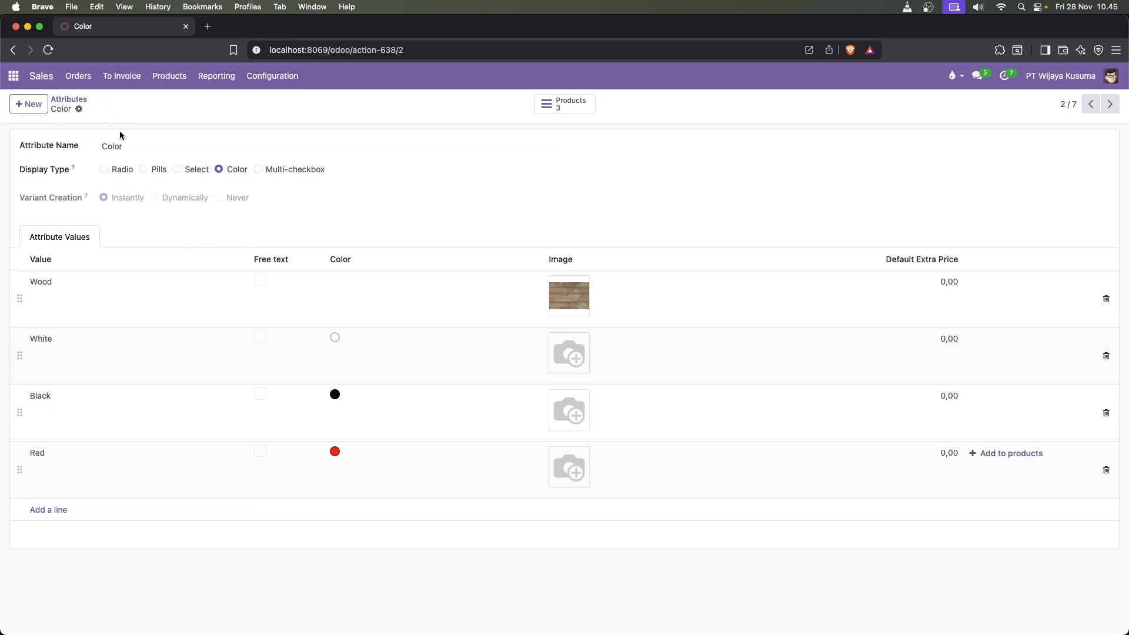
- Return to the attributes list and examine the Material attribute's display type, variant creation setting and values
{"action": "left_click", "coordinate": [69, 98]}
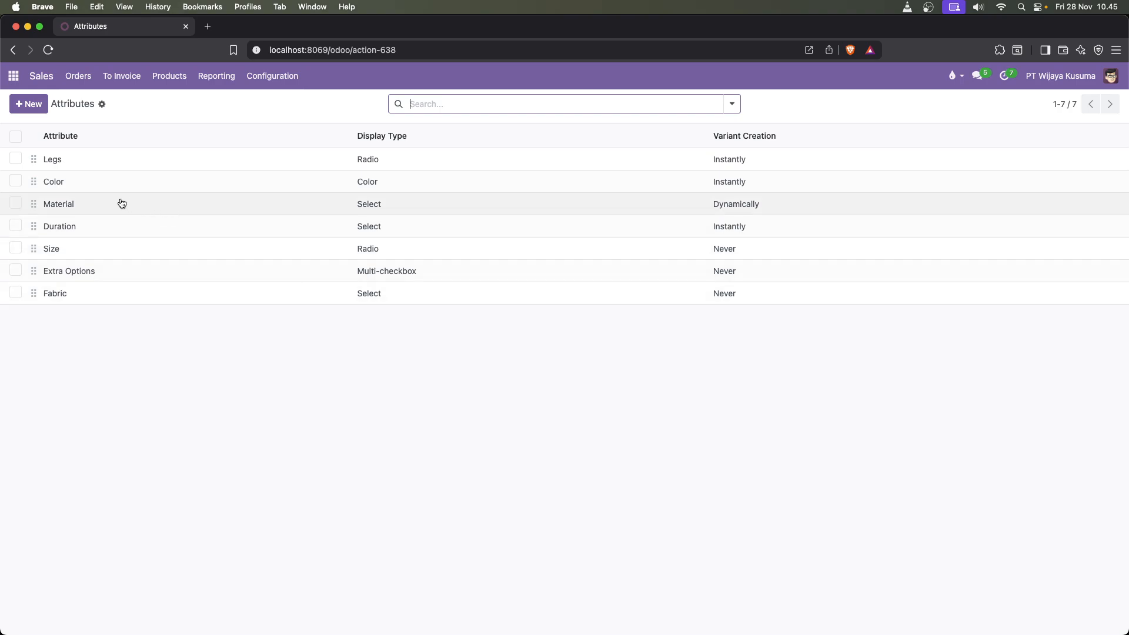
{"action": "left_click", "coordinate": [73, 206]}
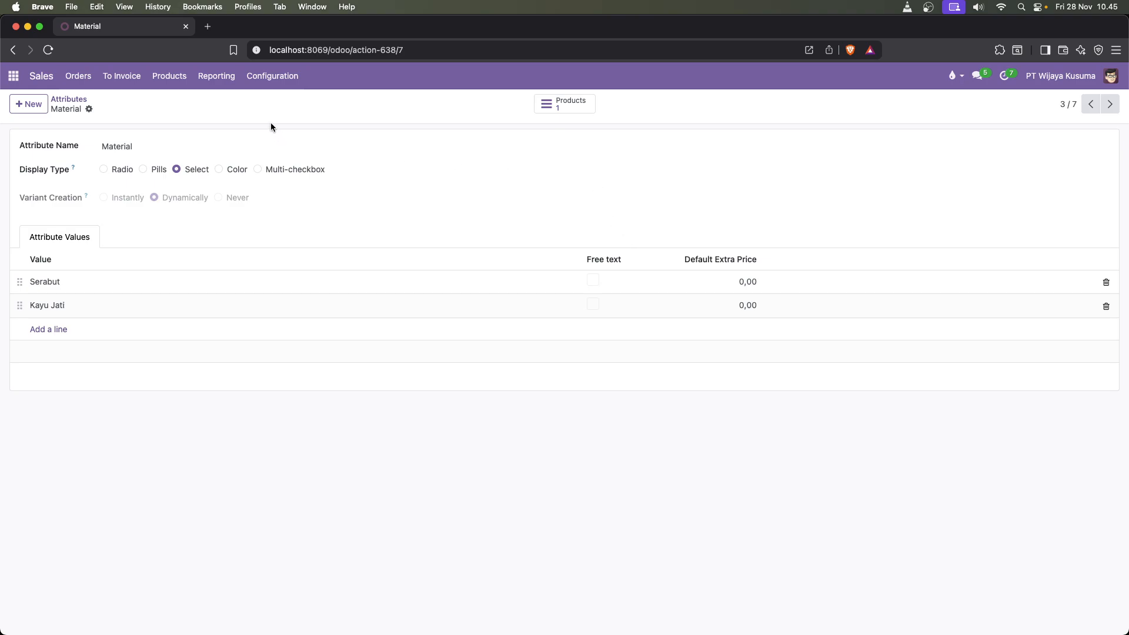
{"action": "left_click", "coordinate": [280, 80]}
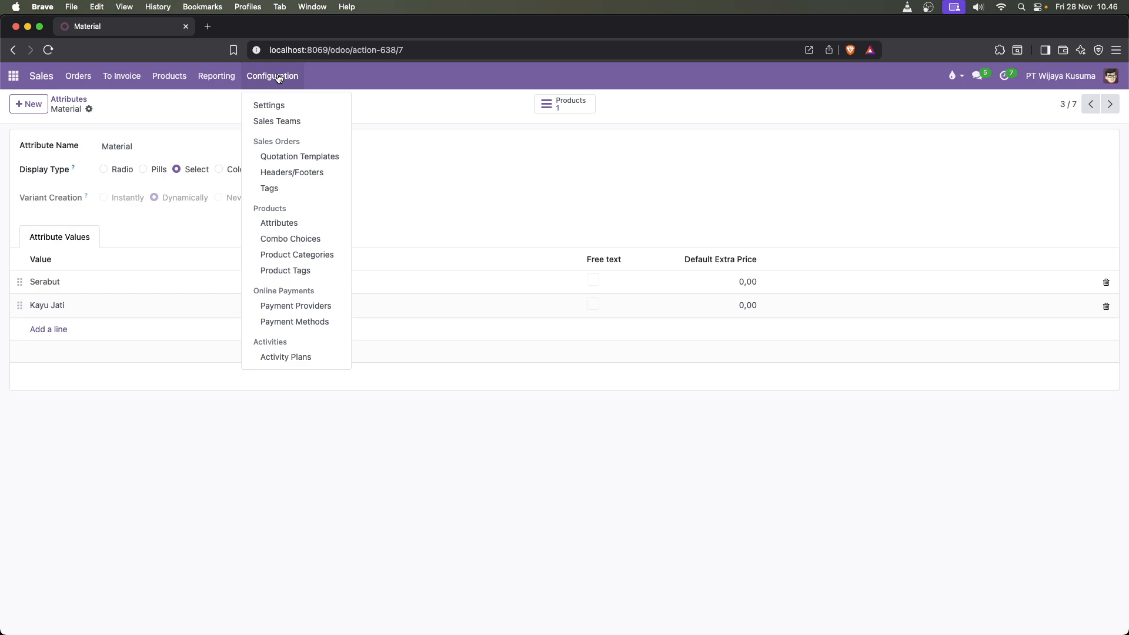
{"action": "left_click", "coordinate": [279, 79]}
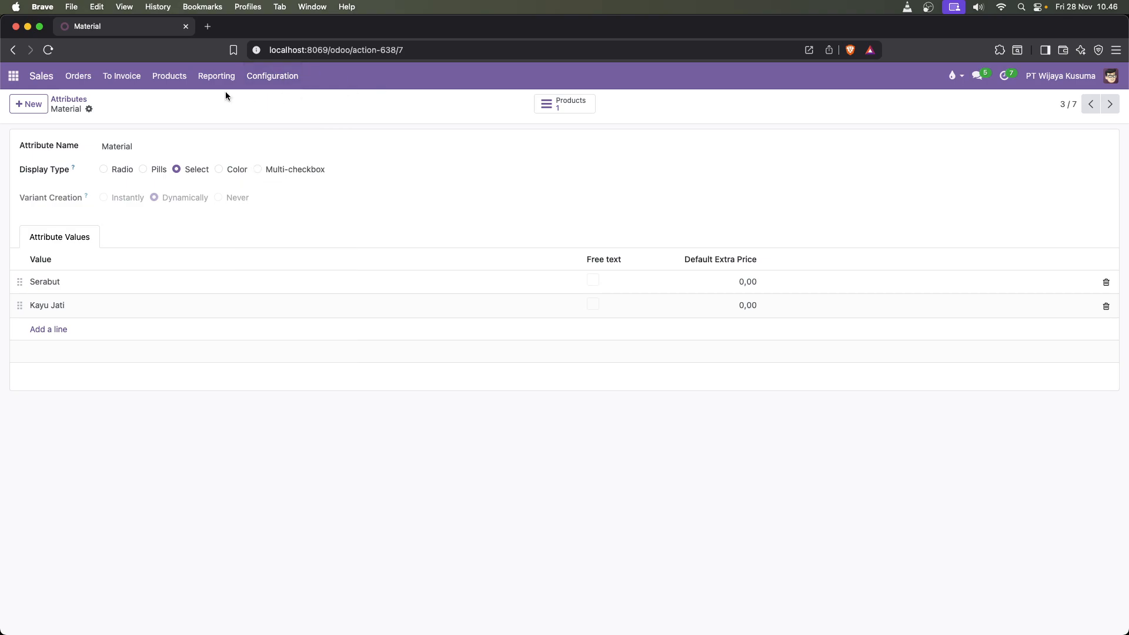
- Create a new product named Kursi Kerja, keeping it enabled for both Sales and Purchase
{"action": "left_click", "coordinate": [169, 86]}
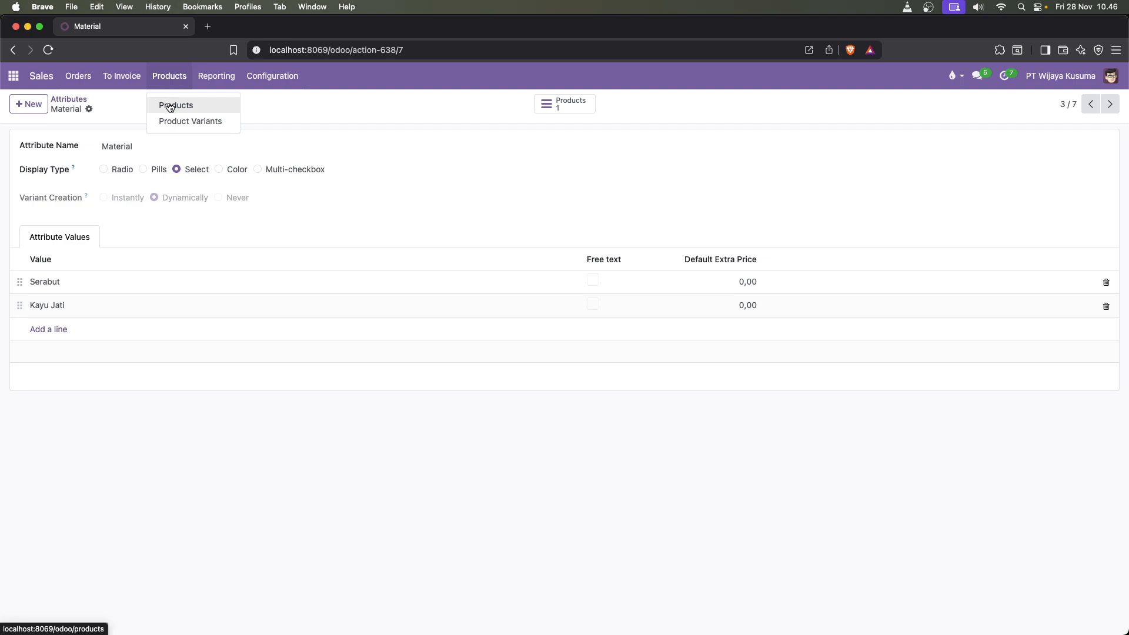
{"action": "left_click", "coordinate": [170, 107]}
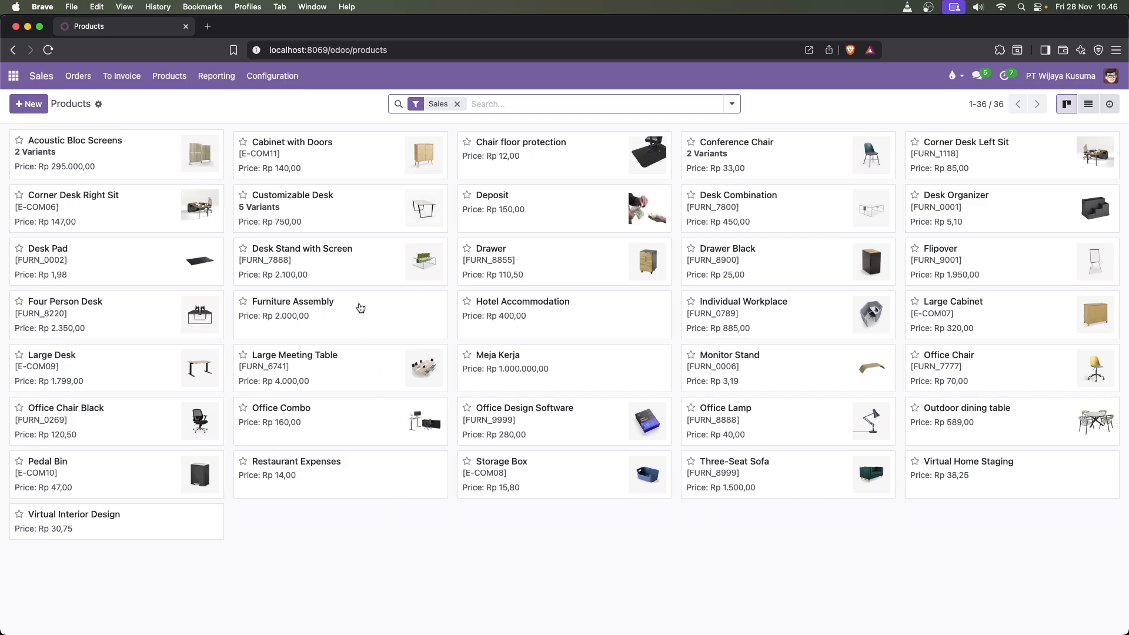
{"action": "left_click", "coordinate": [29, 104]}
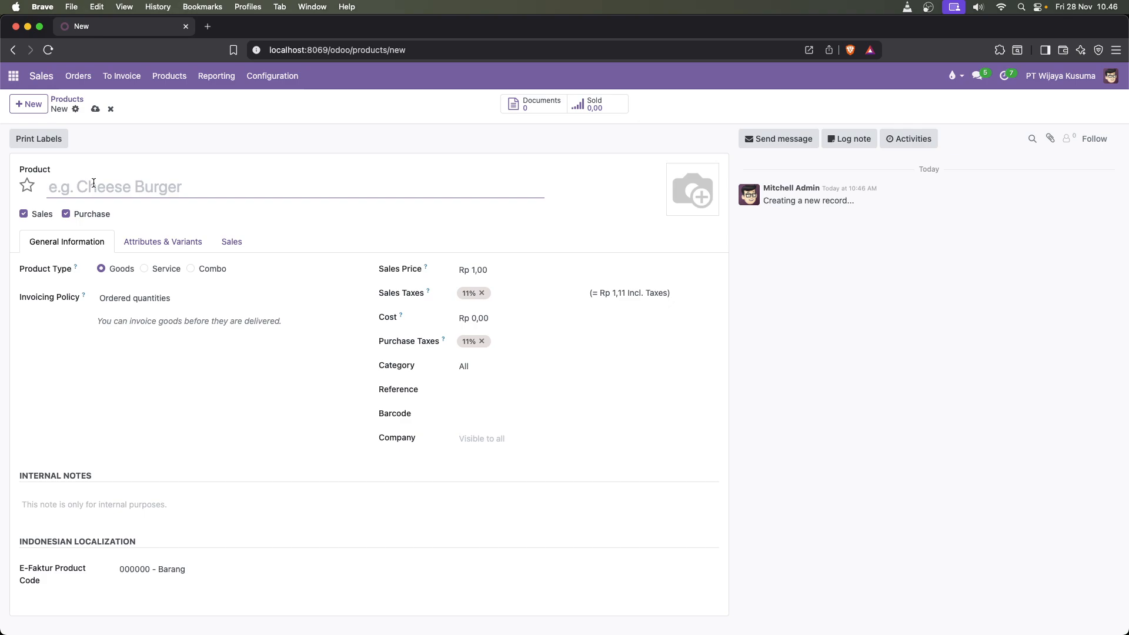
{"action": "type", "text": "K"}
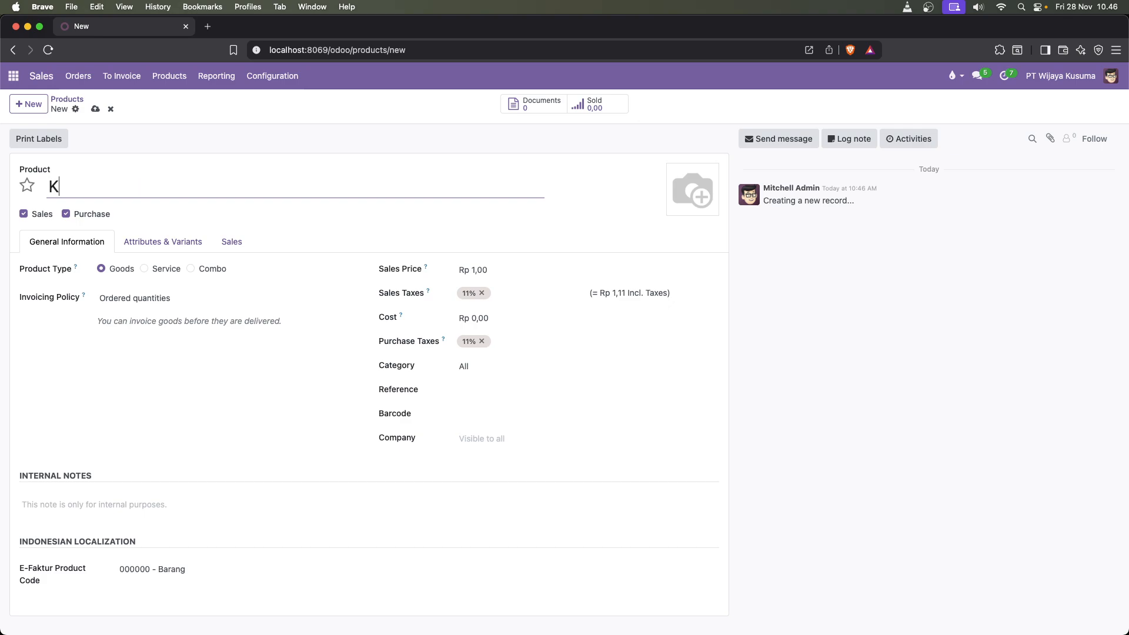
{"action": "type", "text": "ursi Kerja"}
{"action": "left_click", "coordinate": [67, 215]}
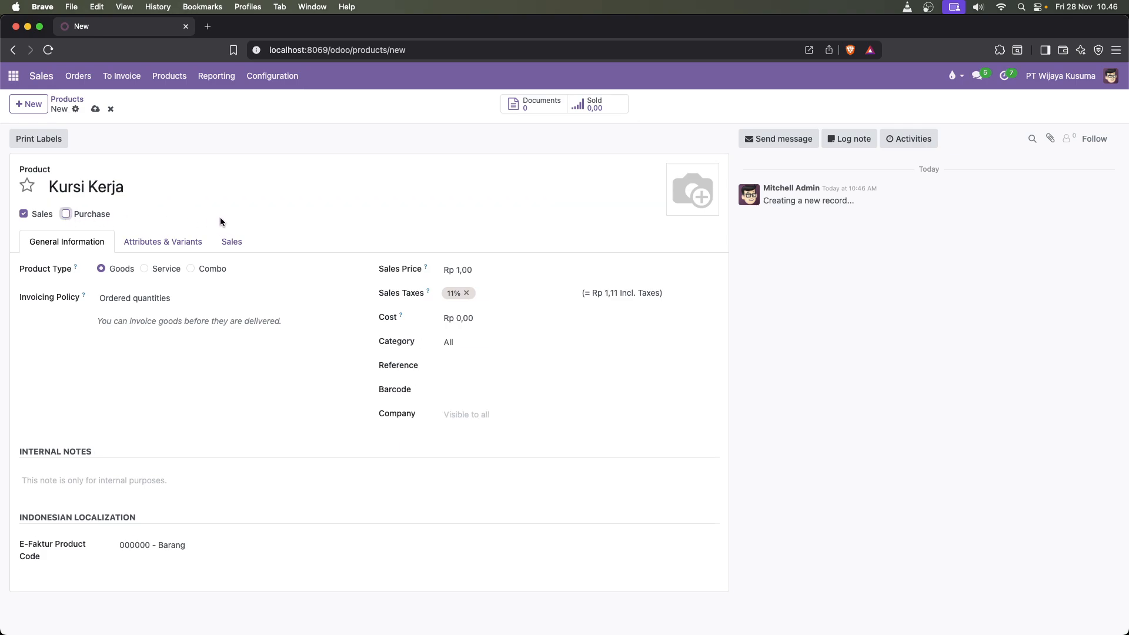
{"action": "left_click", "coordinate": [101, 221]}
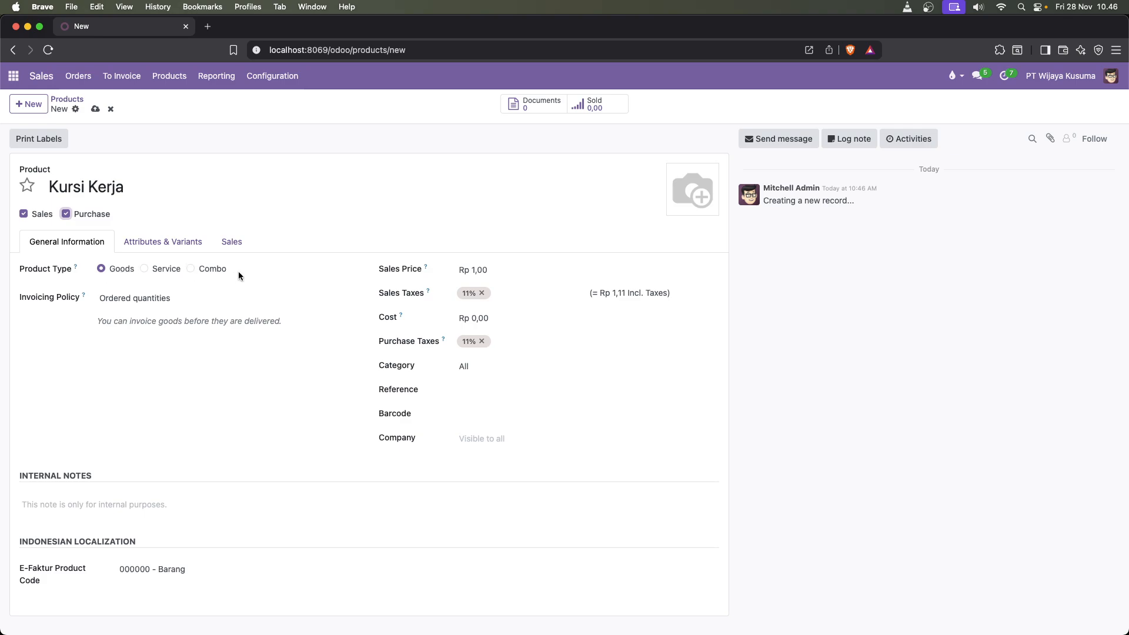
- Set the product's sales price to Rp 800.000
{"action": "left_click", "coordinate": [475, 267]}
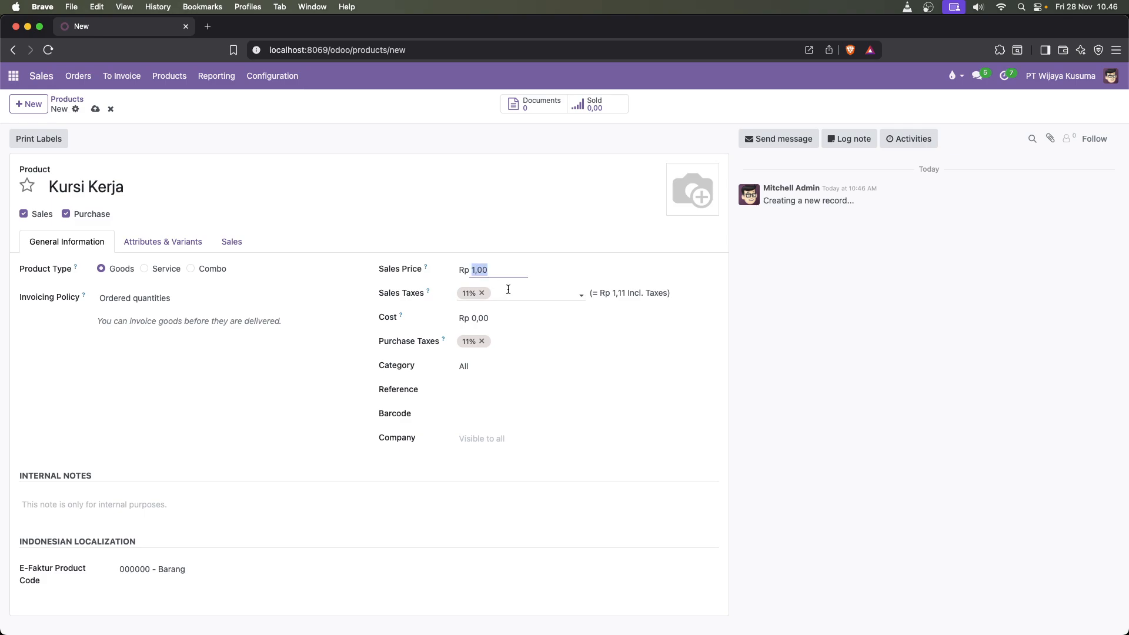
{"action": "key", "text": "Left"}
{"action": "key", "text": "shift+Right"}
{"action": "type", "text": "800000"}
{"action": "left_click", "coordinate": [633, 343]}
{"action": "left_click", "coordinate": [734, 411]}
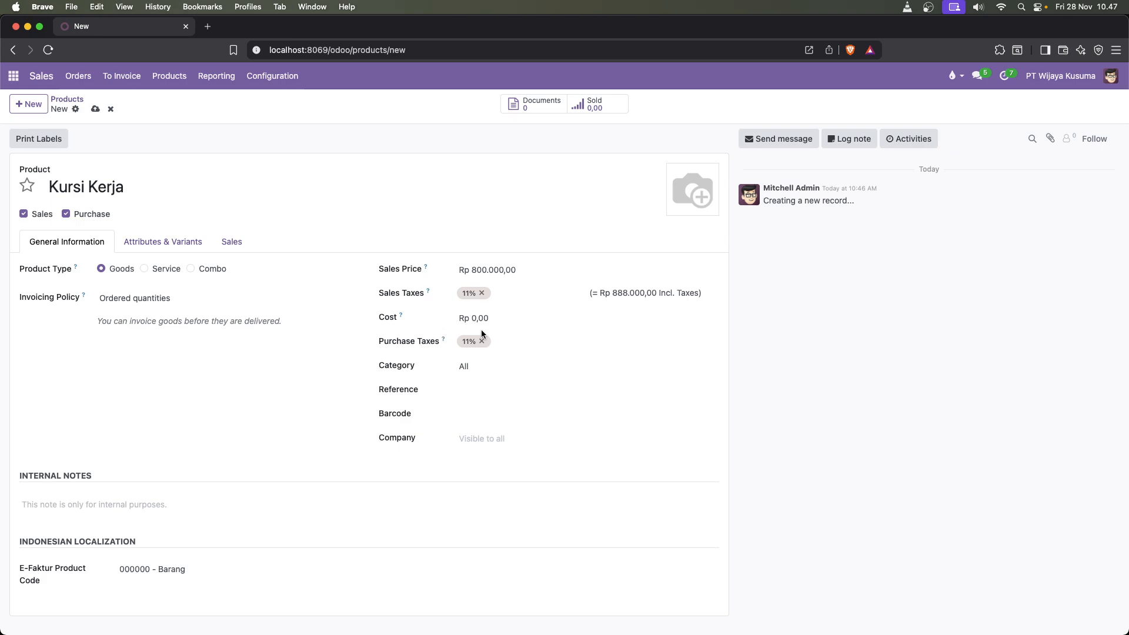
- Set the product's cost to Rp 500.000 and its category to All / Saleable / Home Furniture
{"action": "left_click", "coordinate": [473, 318]}
{"action": "left_click", "coordinate": [473, 318]}
{"action": "type", "text": "500000"}
{"action": "left_click", "coordinate": [700, 314]}
{"action": "left_click", "coordinate": [475, 366]}
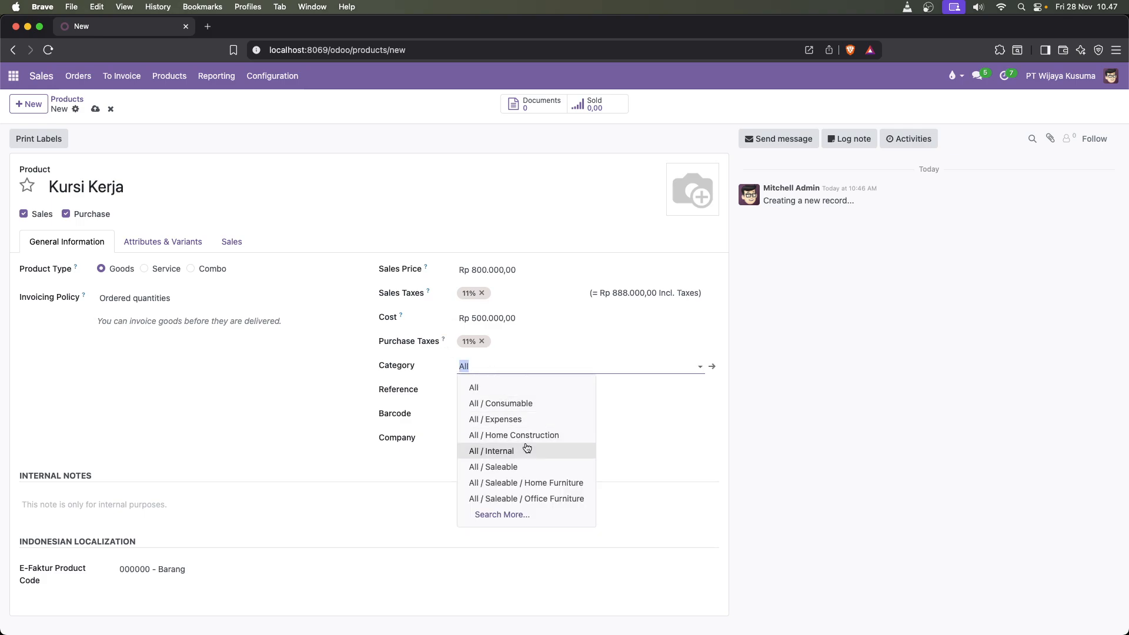
{"action": "left_click", "coordinate": [536, 484]}
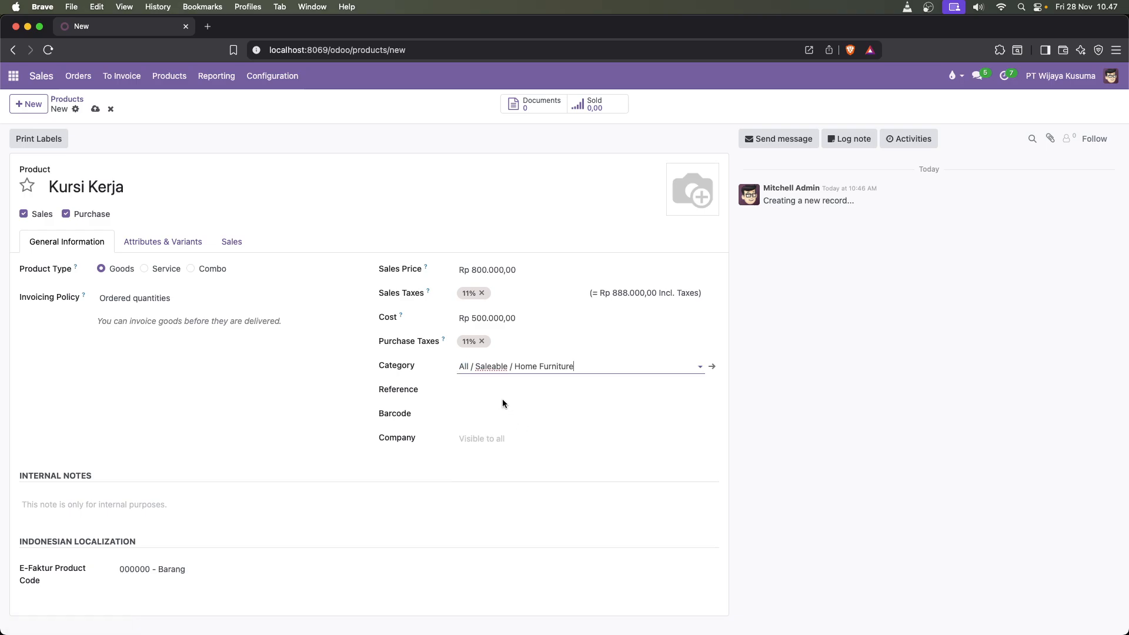
- Enter KURSI-01 as both the reference and the barcode of Kursi Kerja, and save the product
{"action": "left_click", "coordinate": [469, 389]}
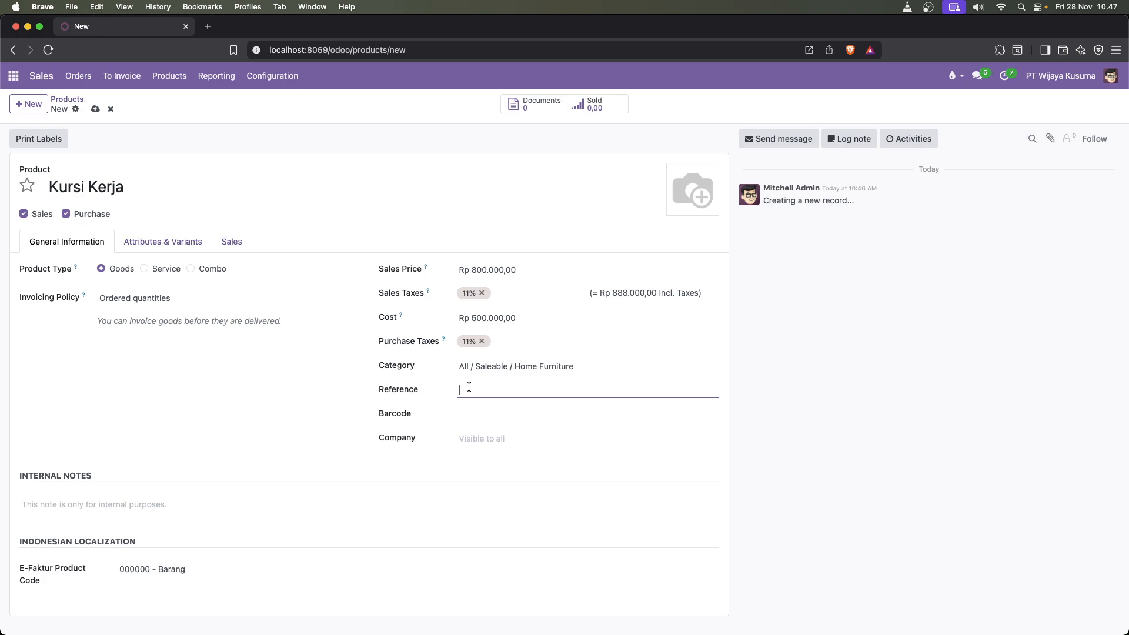
{"action": "type", "text": "KURSI-01-"}
{"action": "key", "text": "super+a"}
{"action": "key", "text": "super+c"}
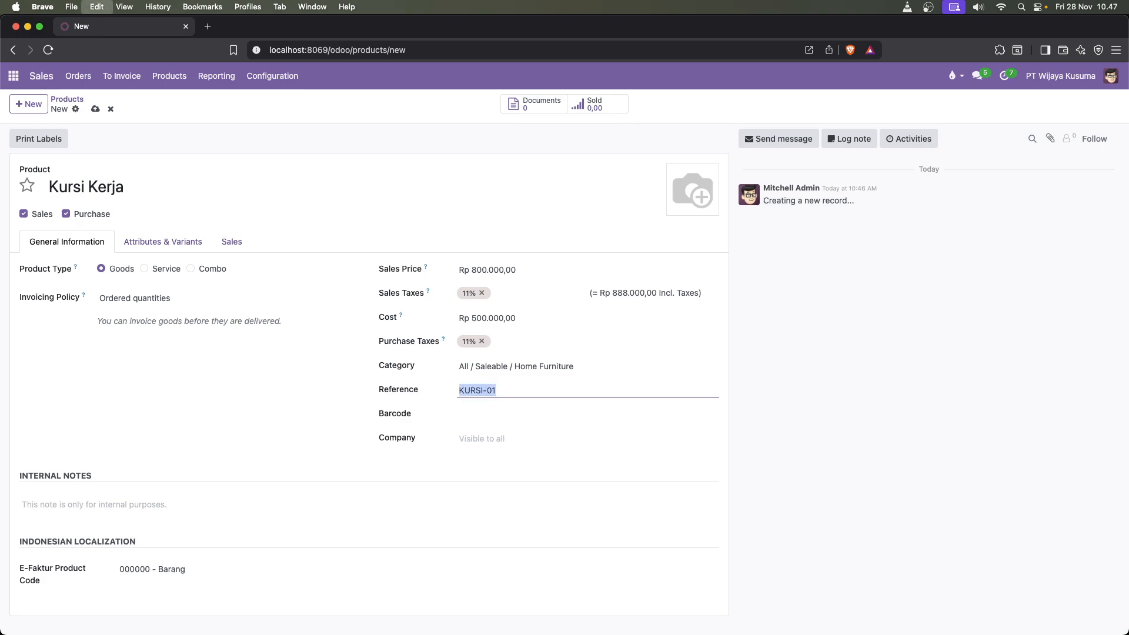
{"action": "left_click", "coordinate": [474, 409]}
{"action": "key", "text": "super+v"}
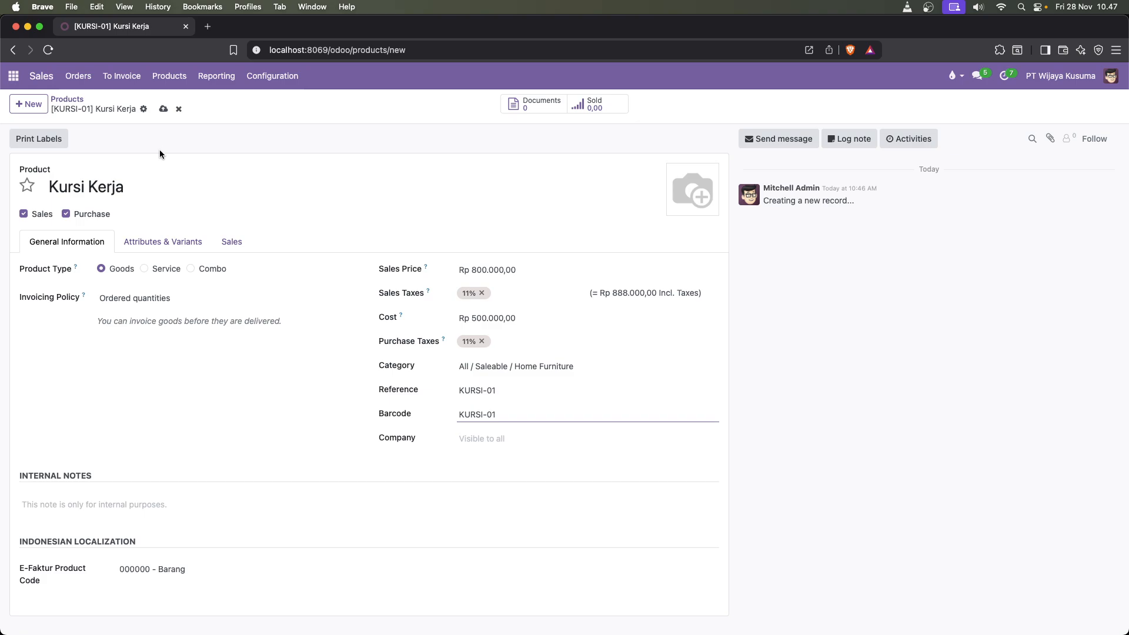
{"action": "left_click", "coordinate": [164, 110]}
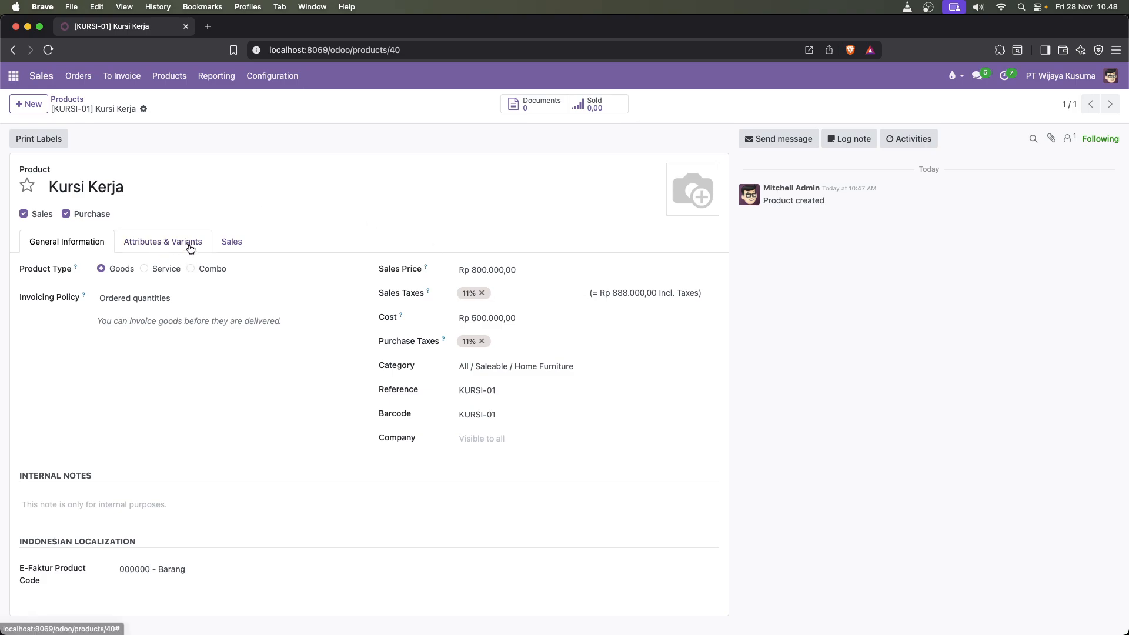
- Upload the recent file crm_lead 2.xlsx to the documents of Kursi Kerja
{"action": "left_click", "coordinate": [532, 106]}
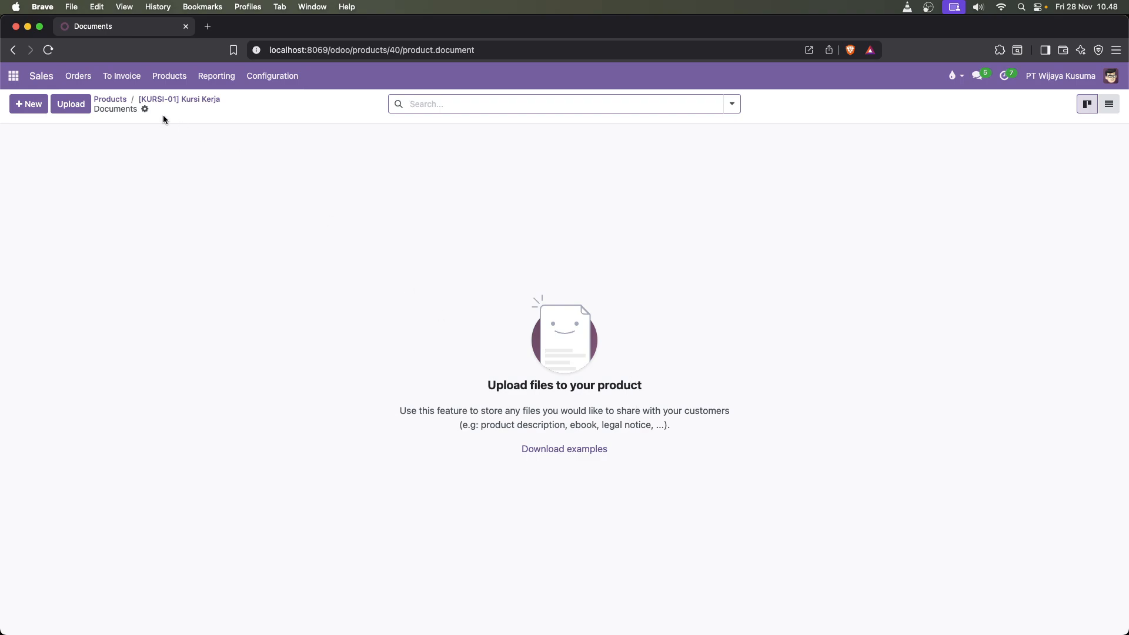
{"action": "left_click", "coordinate": [71, 106]}
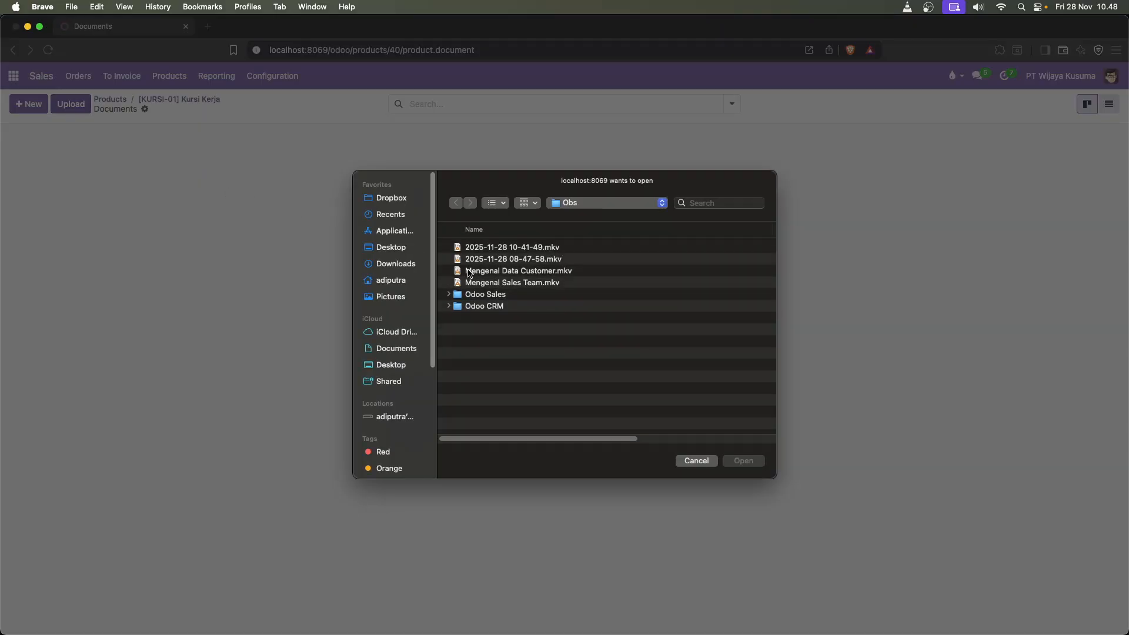
{"action": "left_click", "coordinate": [392, 216]}
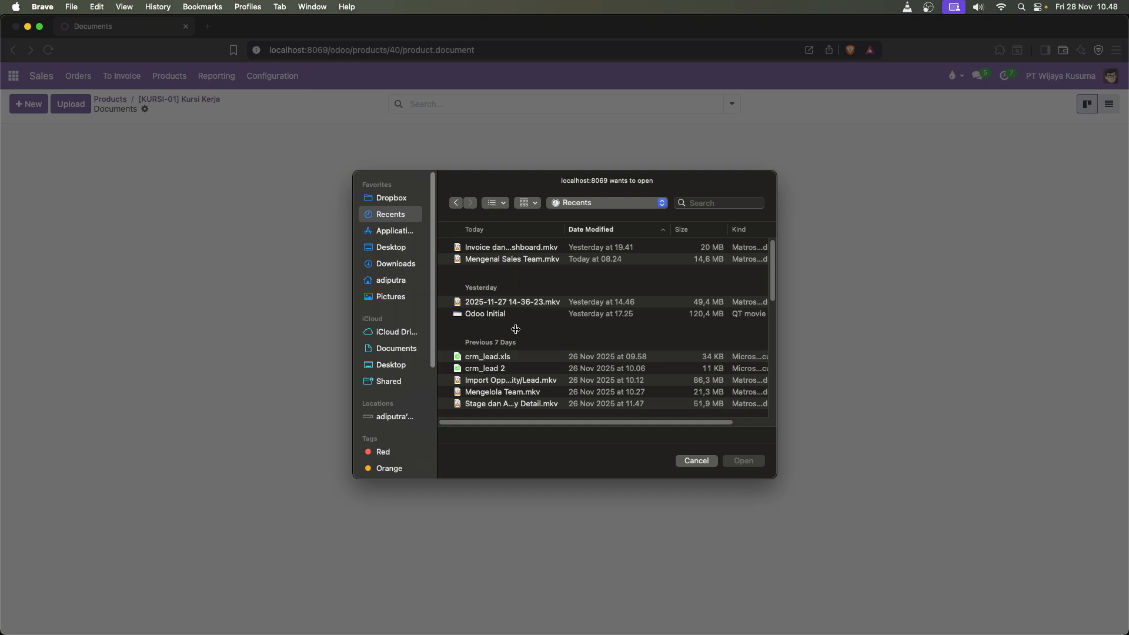
{"action": "left_click", "coordinate": [489, 369]}
{"action": "double_click", "coordinate": [489, 368]}
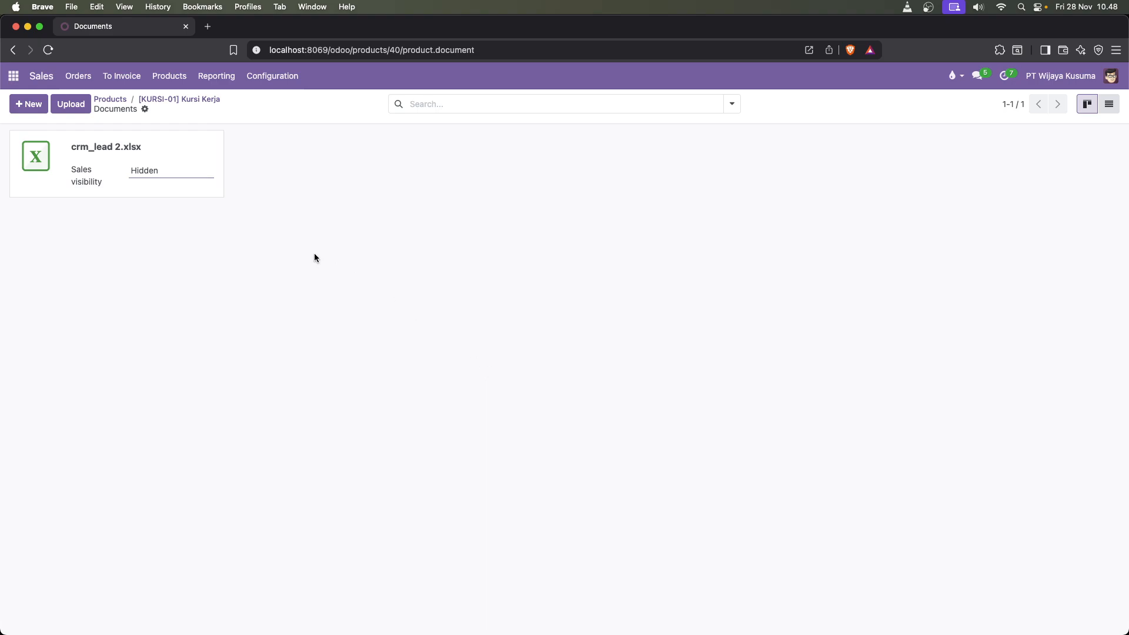
- Review the sales visibility choices of the uploaded document, keeping Hidden, and view the available actions for the documents list
{"action": "left_click", "coordinate": [169, 173]}
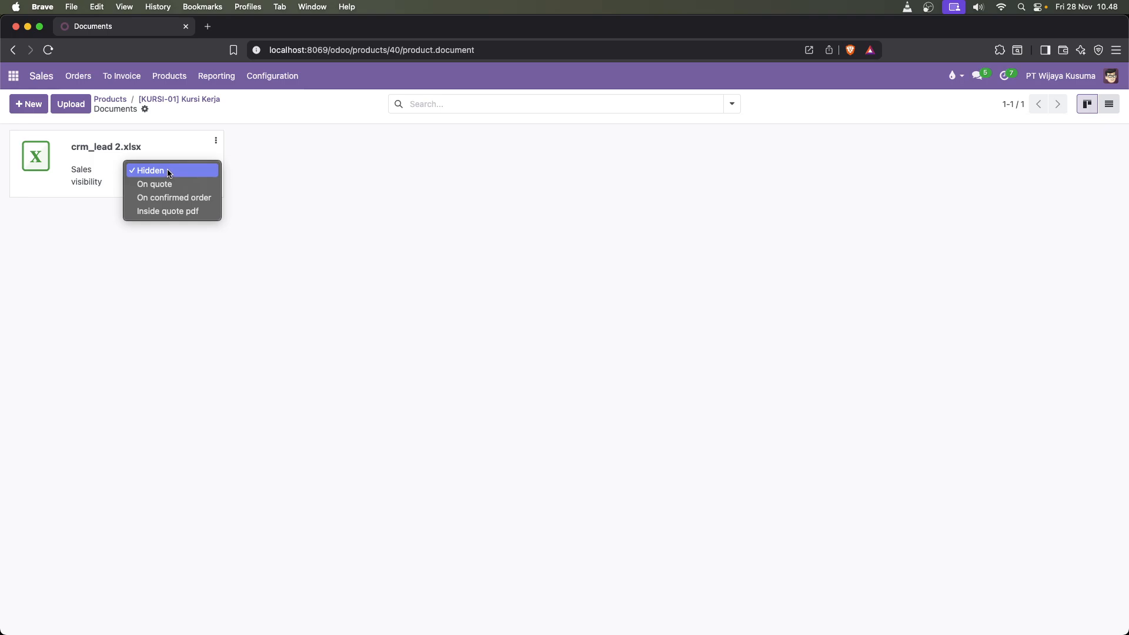
{"action": "left_click", "coordinate": [170, 174]}
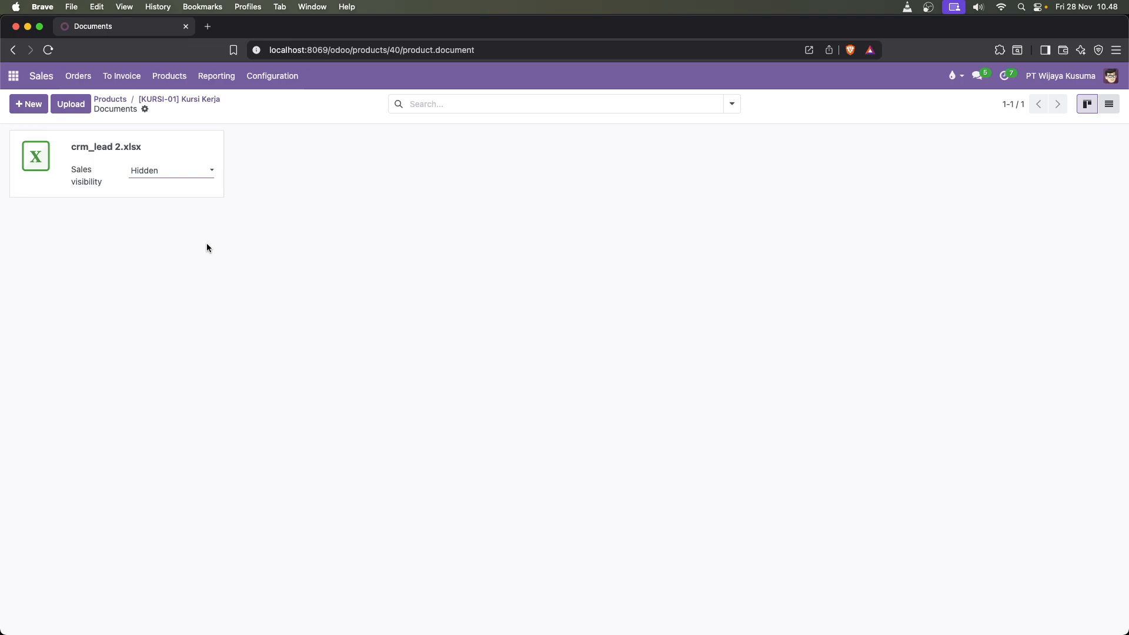
{"action": "left_click", "coordinate": [145, 110]}
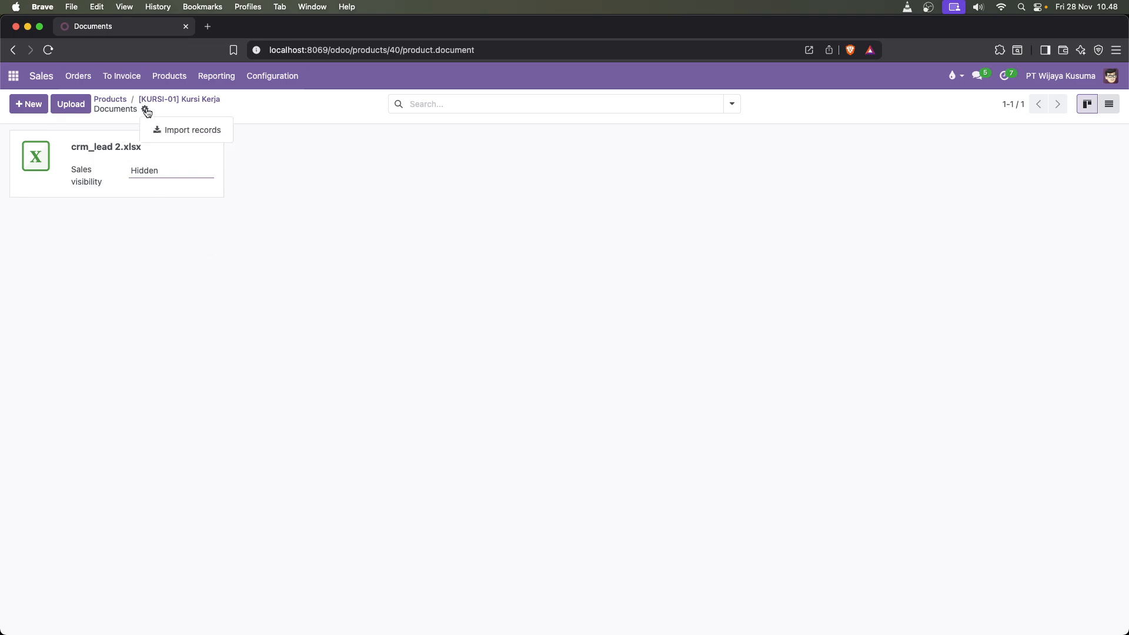
- Set the sales visibility of the crm_lead 2.xlsx document to On quote and return to the Kursi Kerja product
{"action": "left_click", "coordinate": [138, 135]}
{"action": "left_click", "coordinate": [145, 175]}
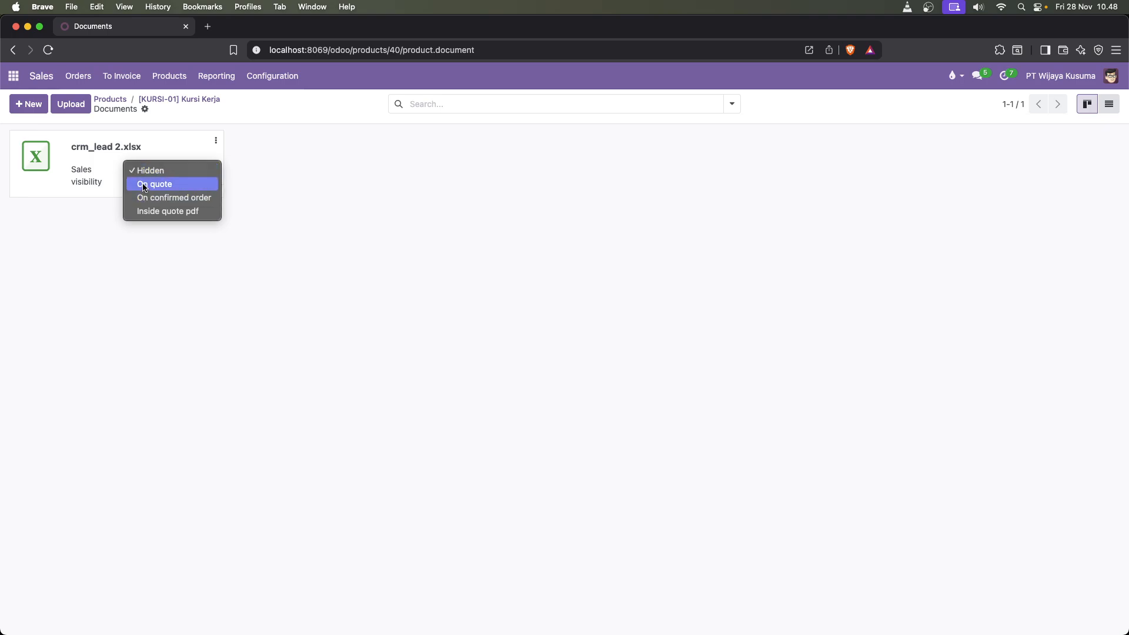
{"action": "left_click", "coordinate": [144, 185]}
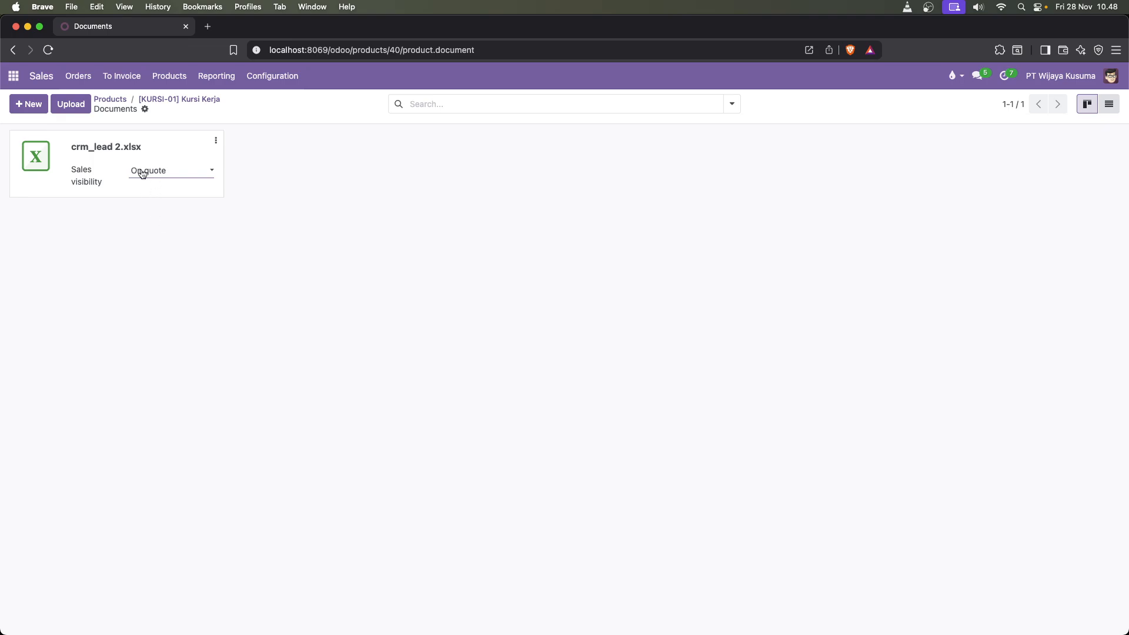
{"action": "left_click", "coordinate": [177, 100]}
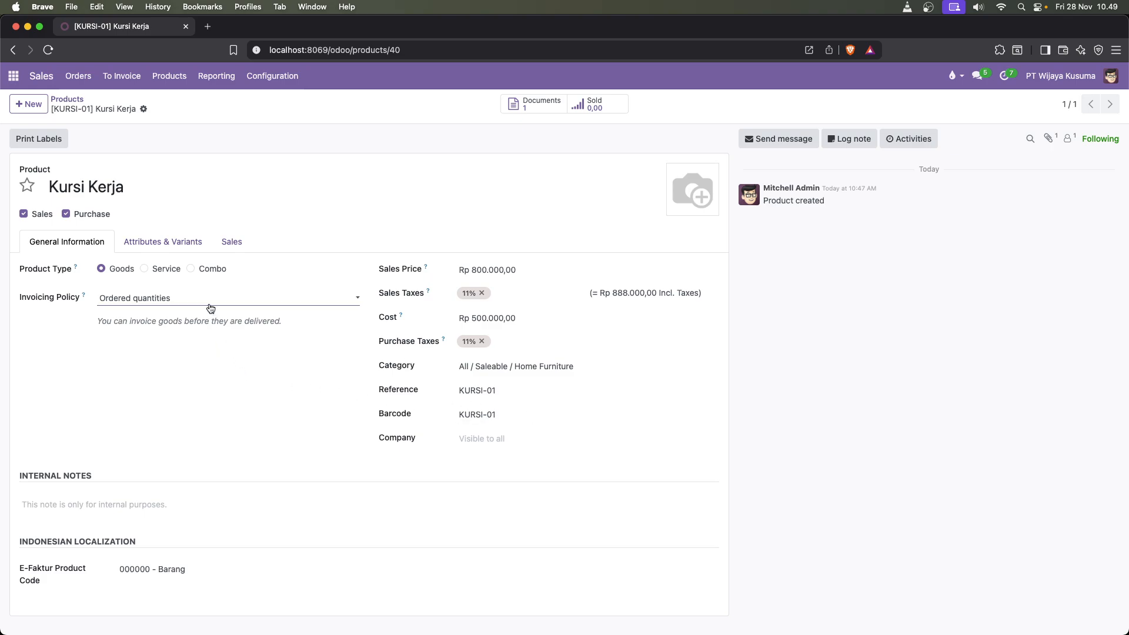
- Add the Color attribute to Kursi Kerja with the existing values Red, White and Wood
{"action": "left_click", "coordinate": [167, 247]}
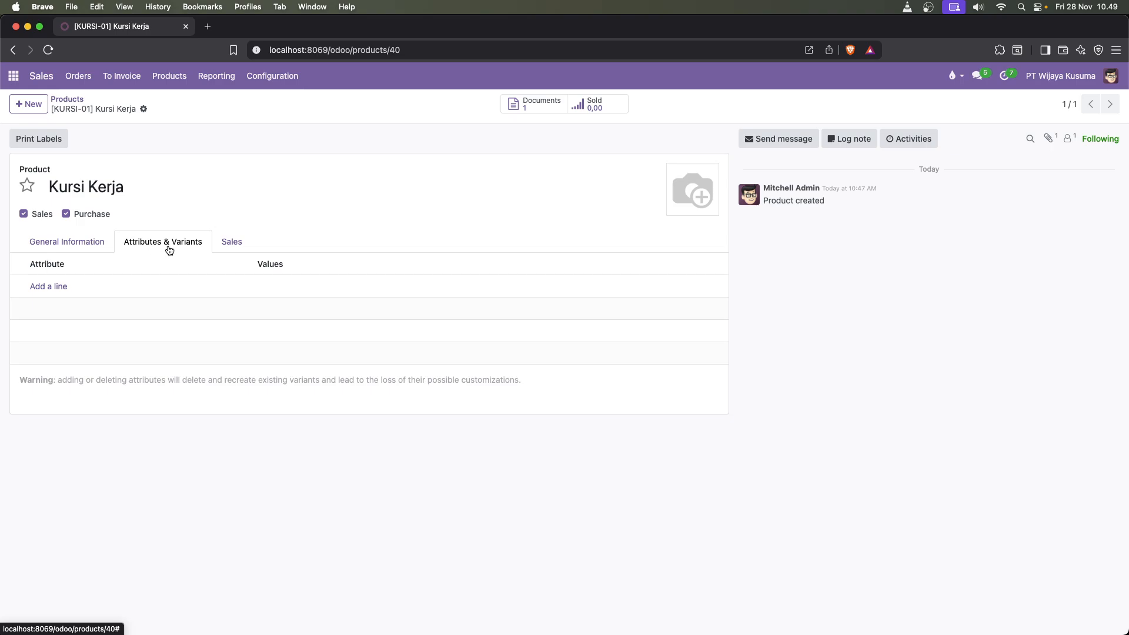
{"action": "left_click", "coordinate": [61, 291]}
{"action": "left_click", "coordinate": [178, 290]}
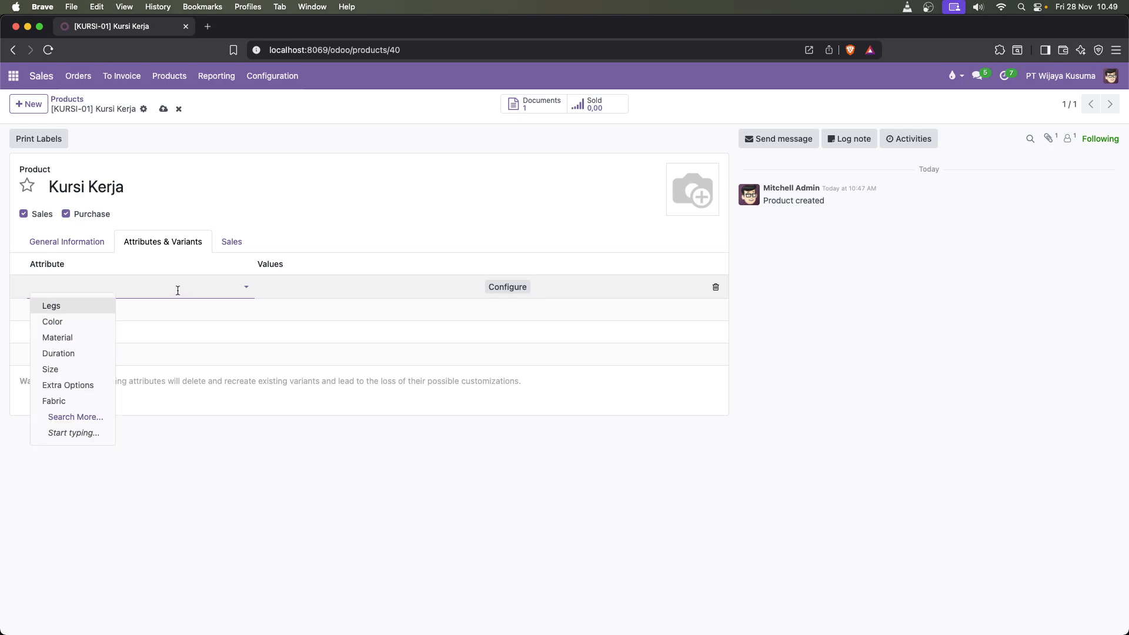
{"action": "left_click", "coordinate": [93, 321]}
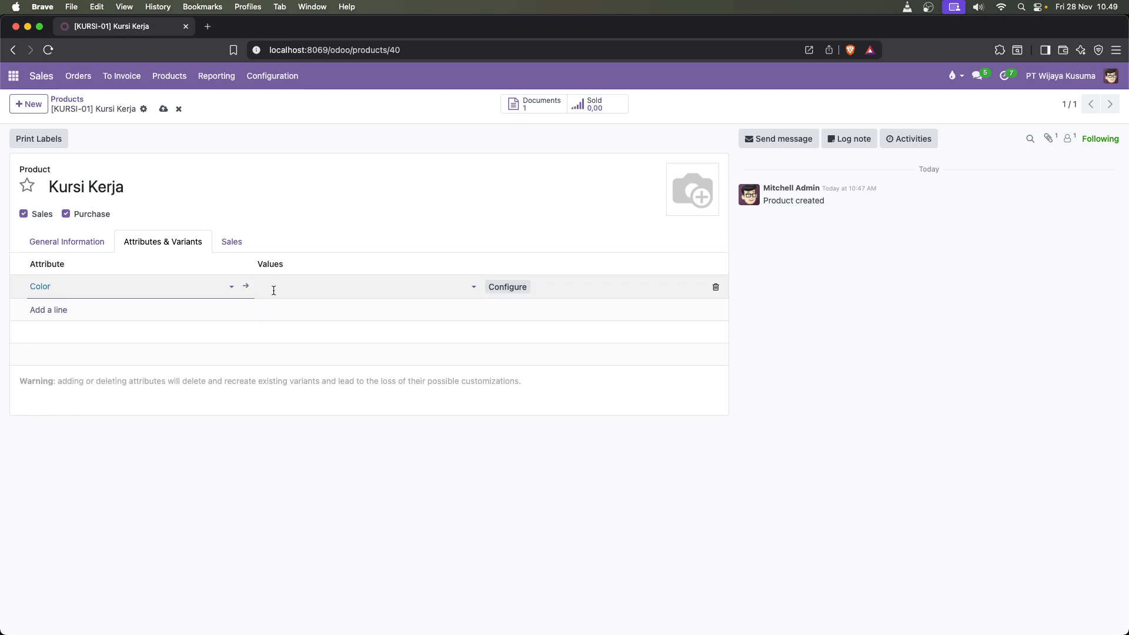
{"action": "left_click", "coordinate": [293, 295]}
{"action": "type", "text": "Merah"}
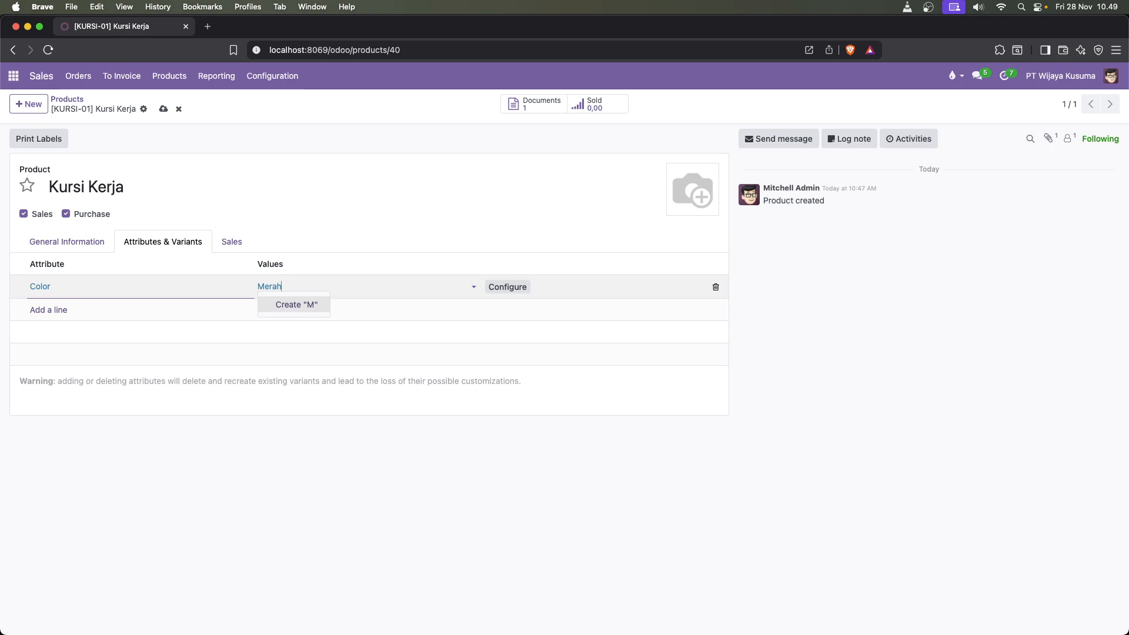
{"action": "key", "text": "super+a"}
{"action": "key", "text": "BackSpace"}
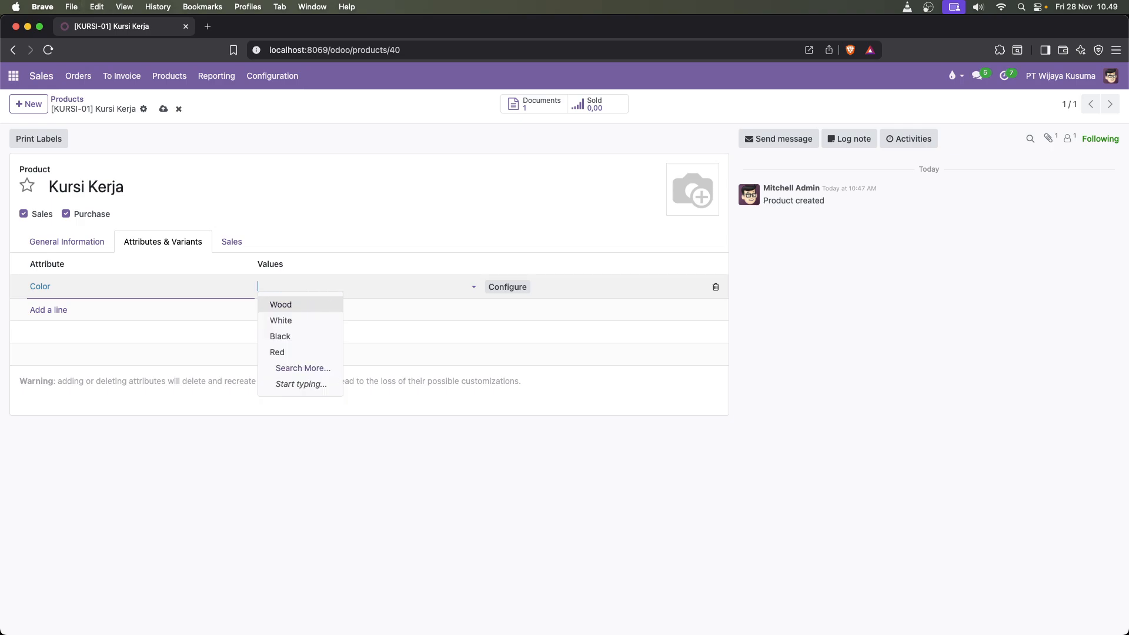
{"action": "left_click", "coordinate": [296, 352]}
{"action": "left_click", "coordinate": [309, 293]}
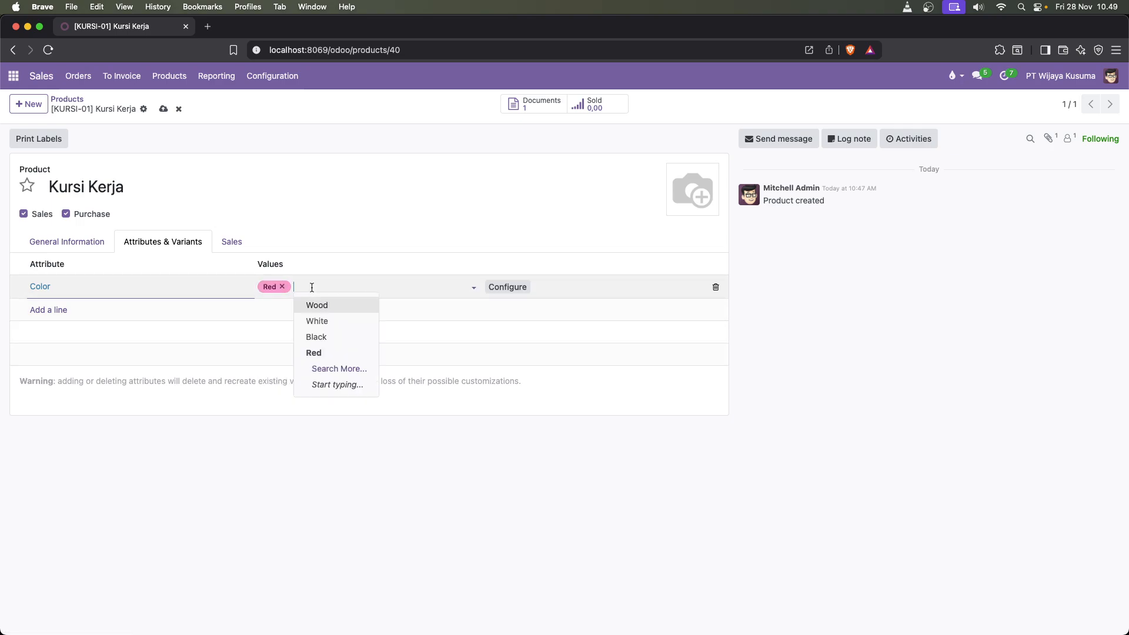
{"action": "left_click", "coordinate": [317, 322]}
{"action": "left_click", "coordinate": [357, 288]}
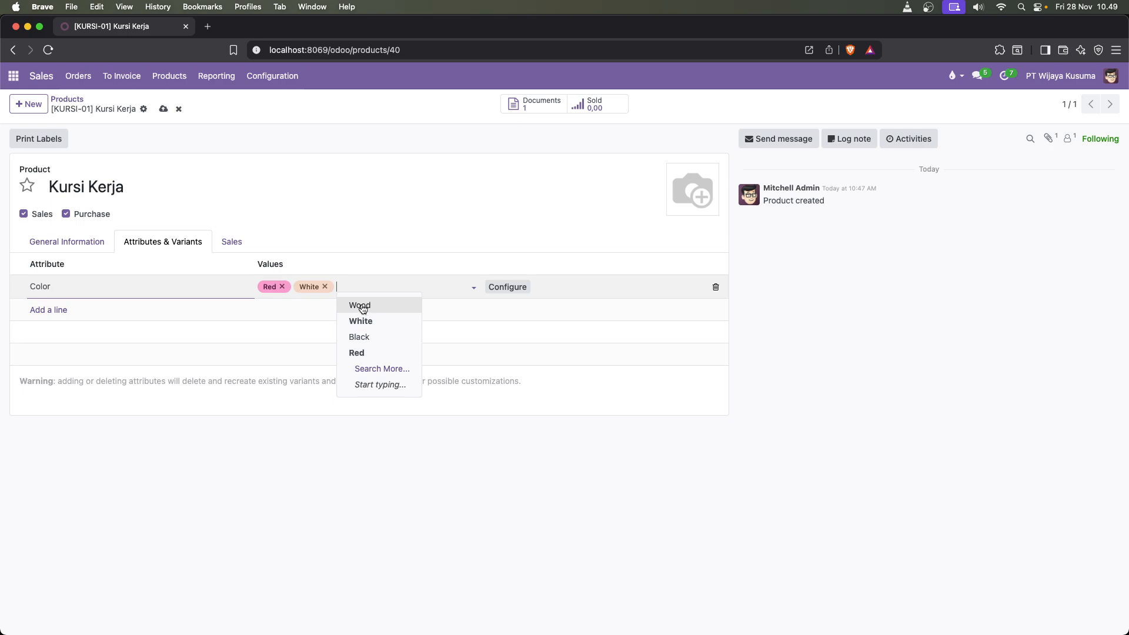
{"action": "left_click", "coordinate": [390, 305]}
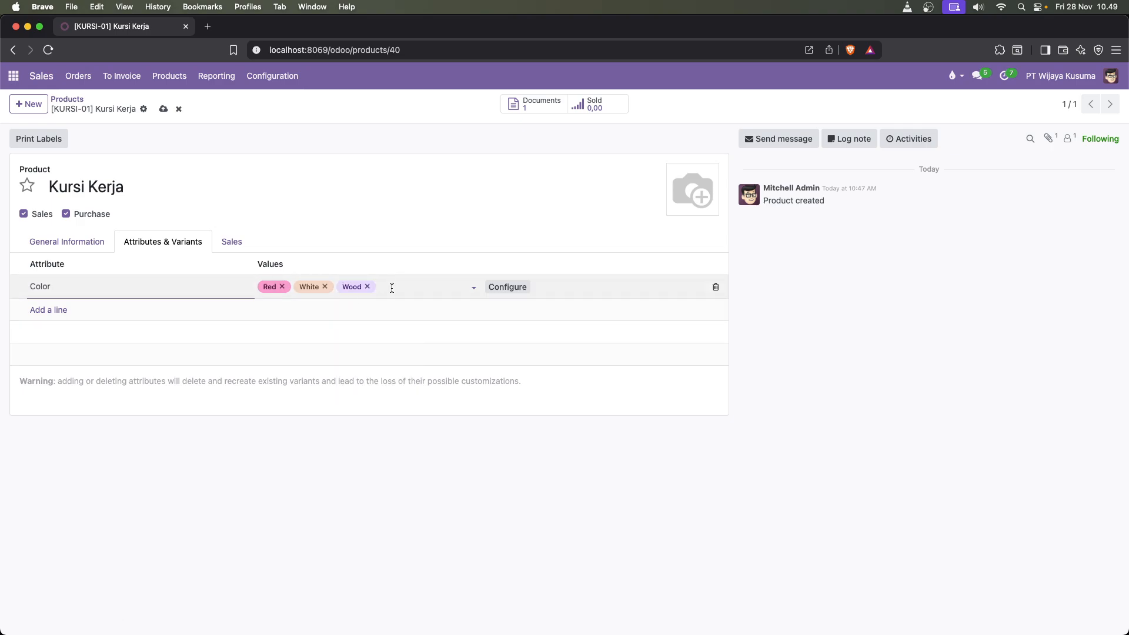
- Add the Material attribute with the values Serabut and Kayu Jati, and save the product
{"action": "left_click", "coordinate": [60, 310]}
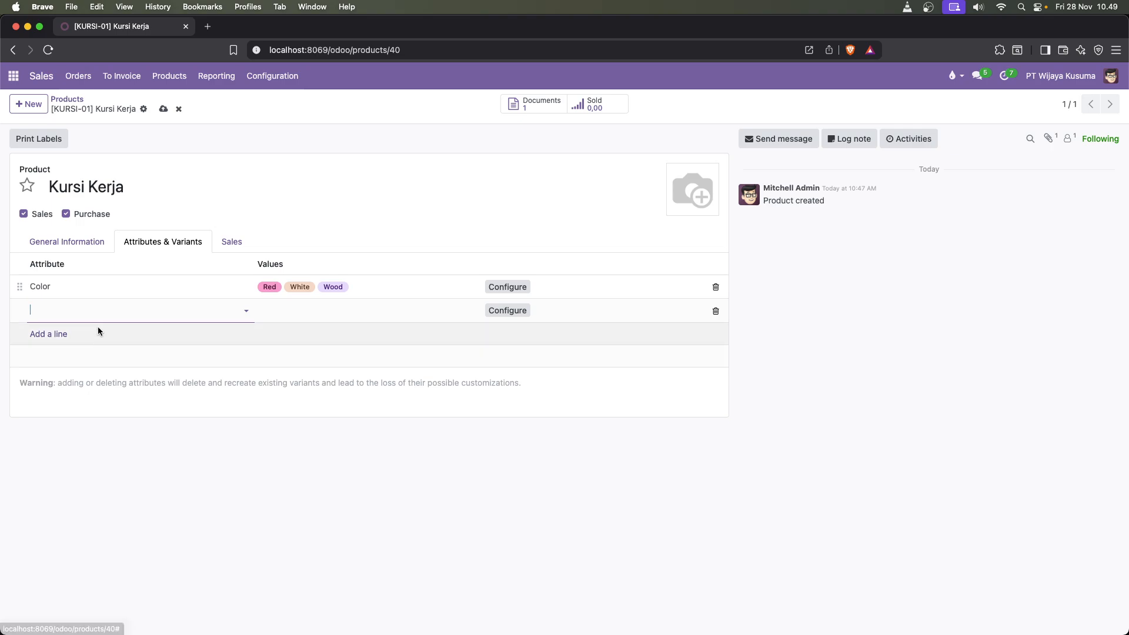
{"action": "type", "text": "Ma"}
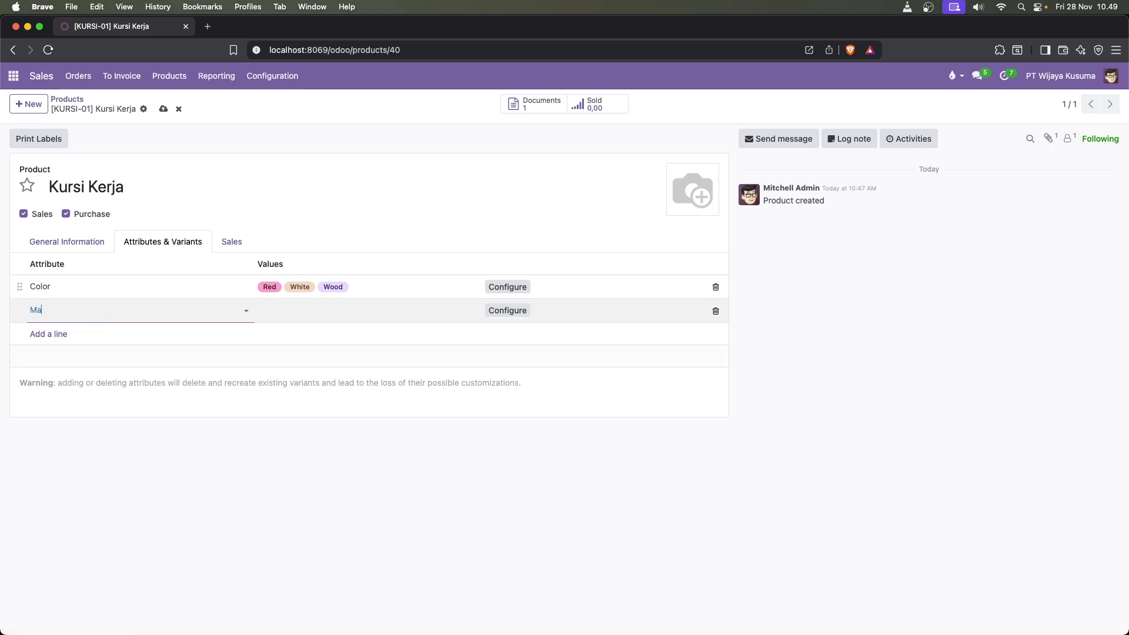
{"action": "left_click", "coordinate": [102, 328]}
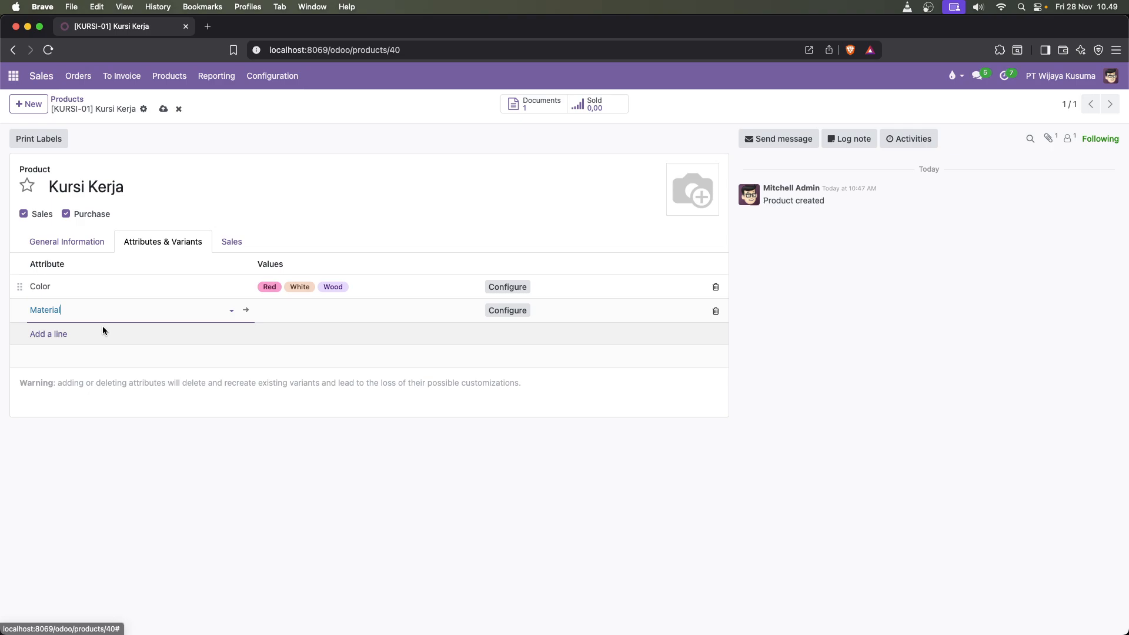
{"action": "left_click", "coordinate": [303, 307]}
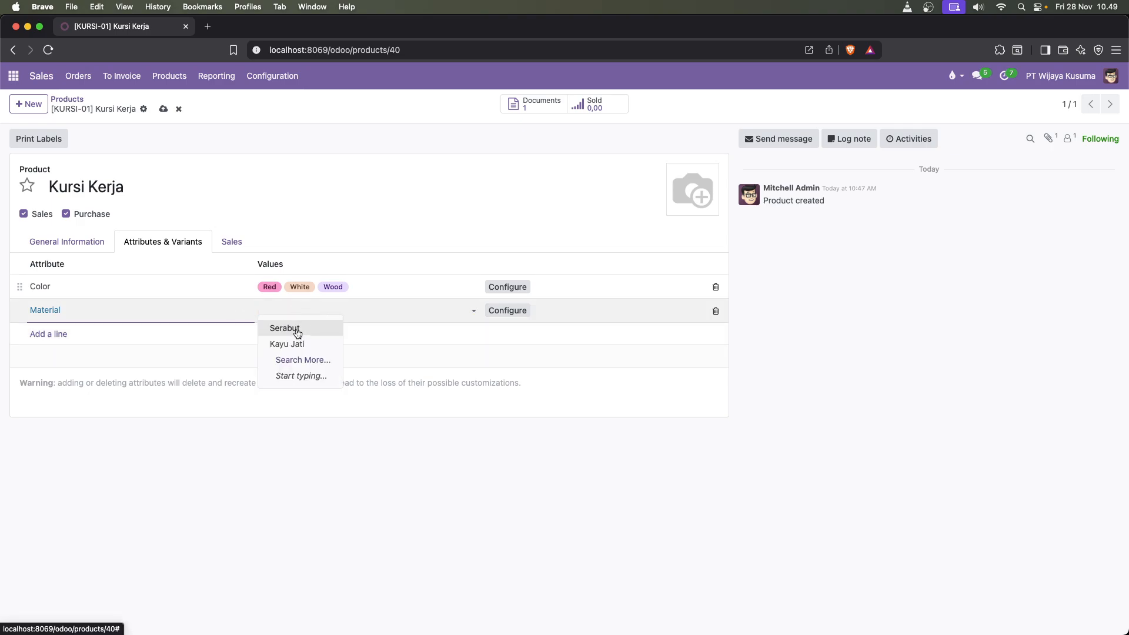
{"action": "left_click", "coordinate": [295, 329]}
{"action": "left_click", "coordinate": [327, 308]}
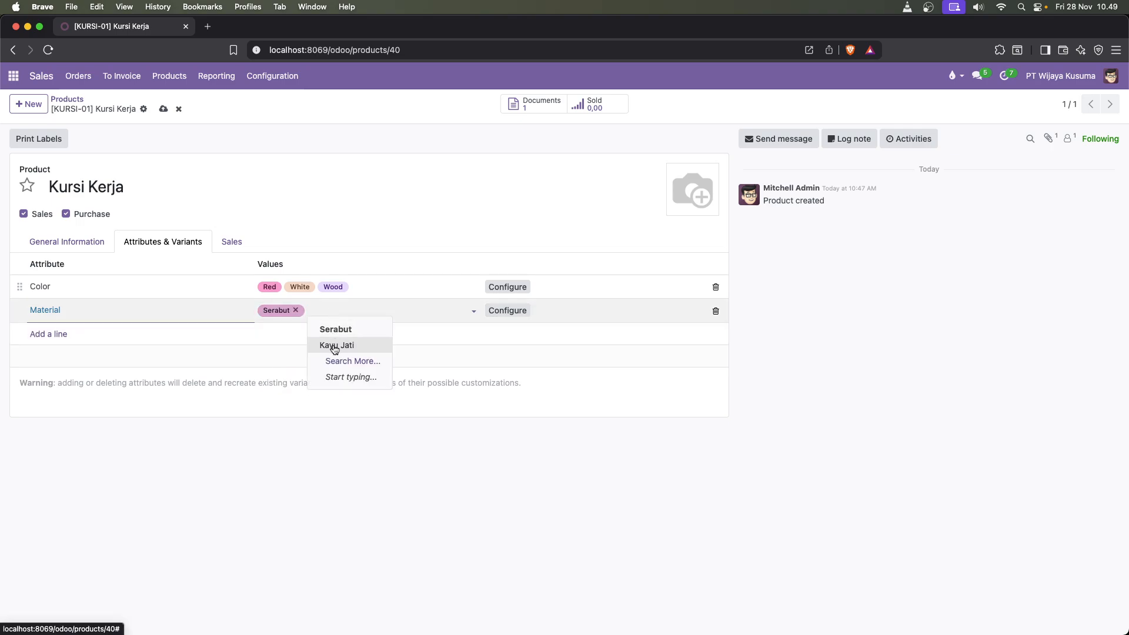
{"action": "left_click", "coordinate": [332, 344]}
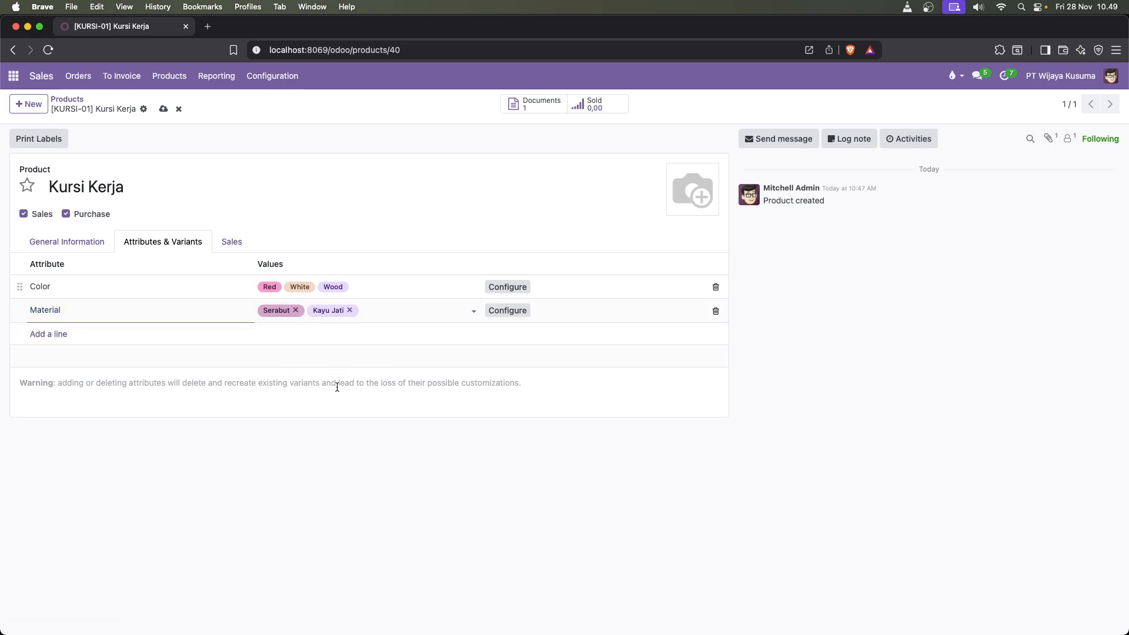
{"action": "left_click", "coordinate": [163, 109]}
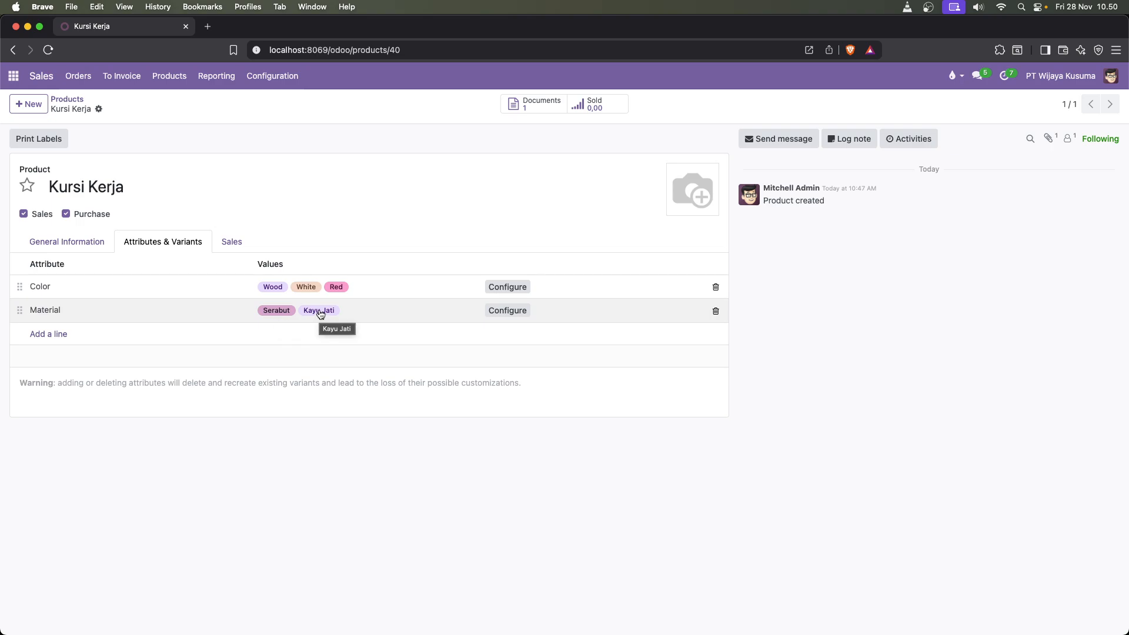
- Open the configuration of the product's Color values and check the Kursi Kerja sales price in a separate browser tab
{"action": "left_click", "coordinate": [511, 288]}
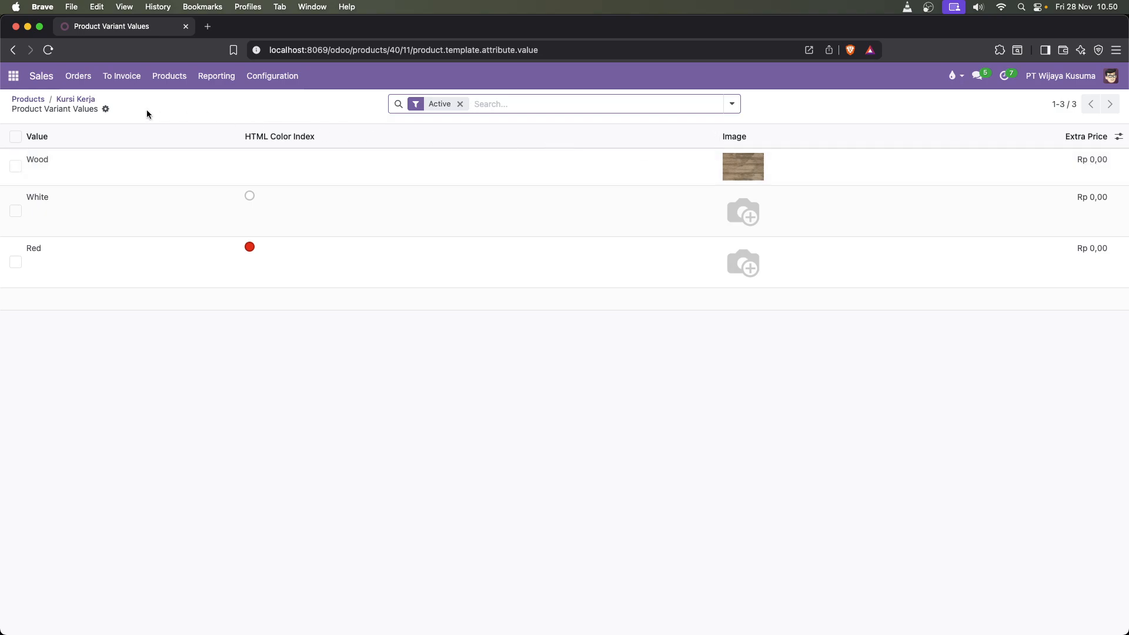
{"action": "right_click", "coordinate": [75, 103]}
{"action": "left_click", "coordinate": [88, 104]}
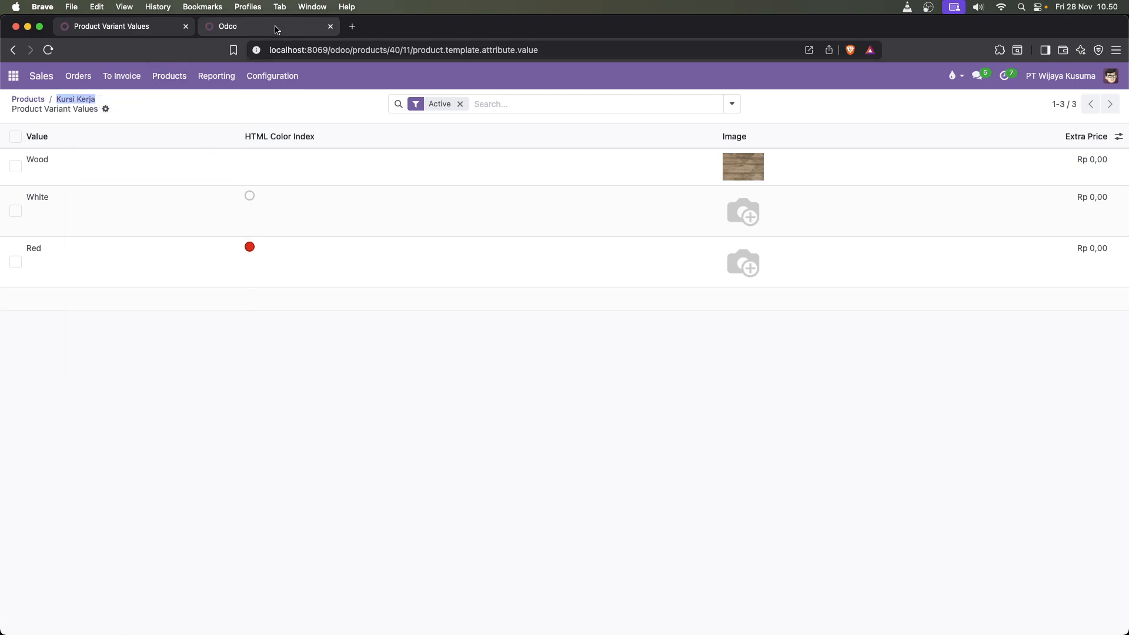
{"action": "left_click", "coordinate": [276, 30]}
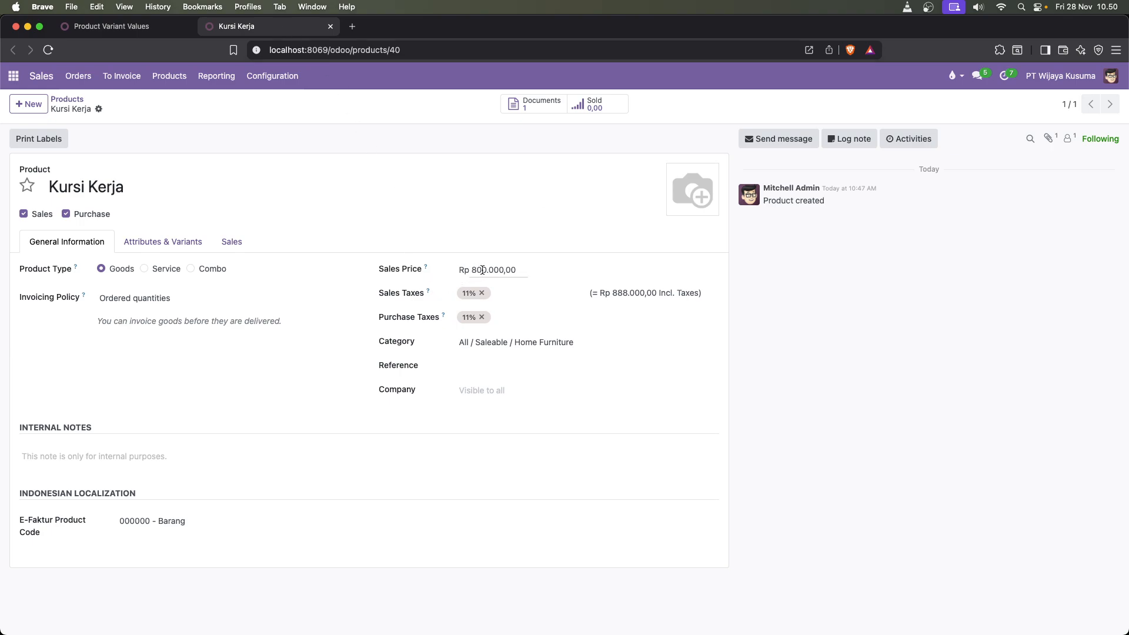
{"action": "left_click", "coordinate": [112, 25]}
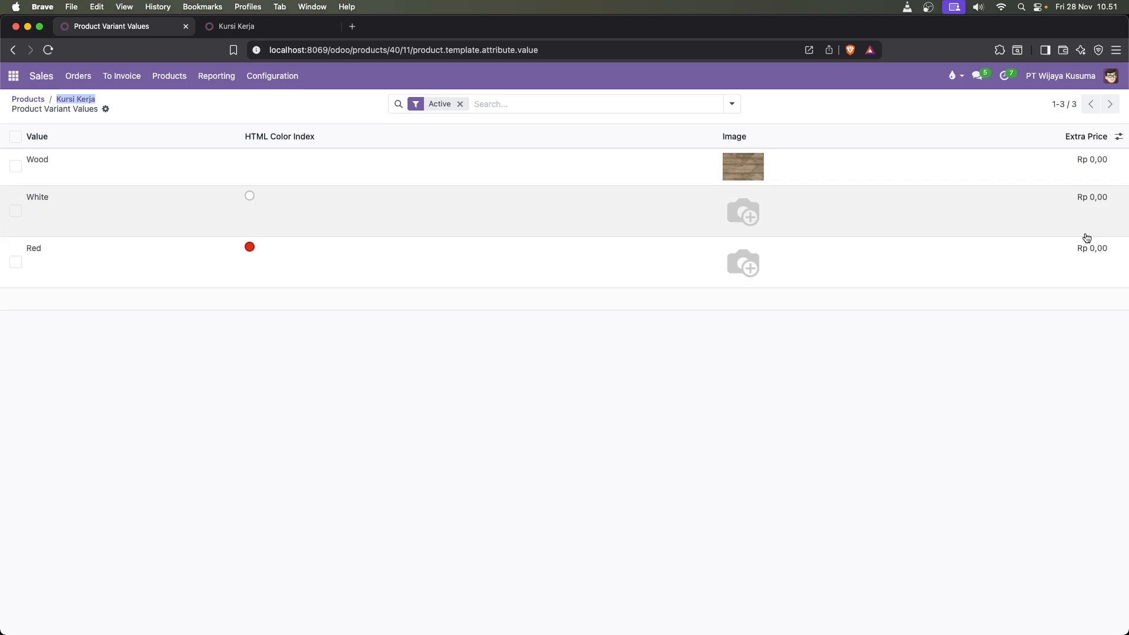
- Set the extra price of the White color value to Rp 30.000, save it and return to the variant values list
{"action": "left_click", "coordinate": [1094, 203]}
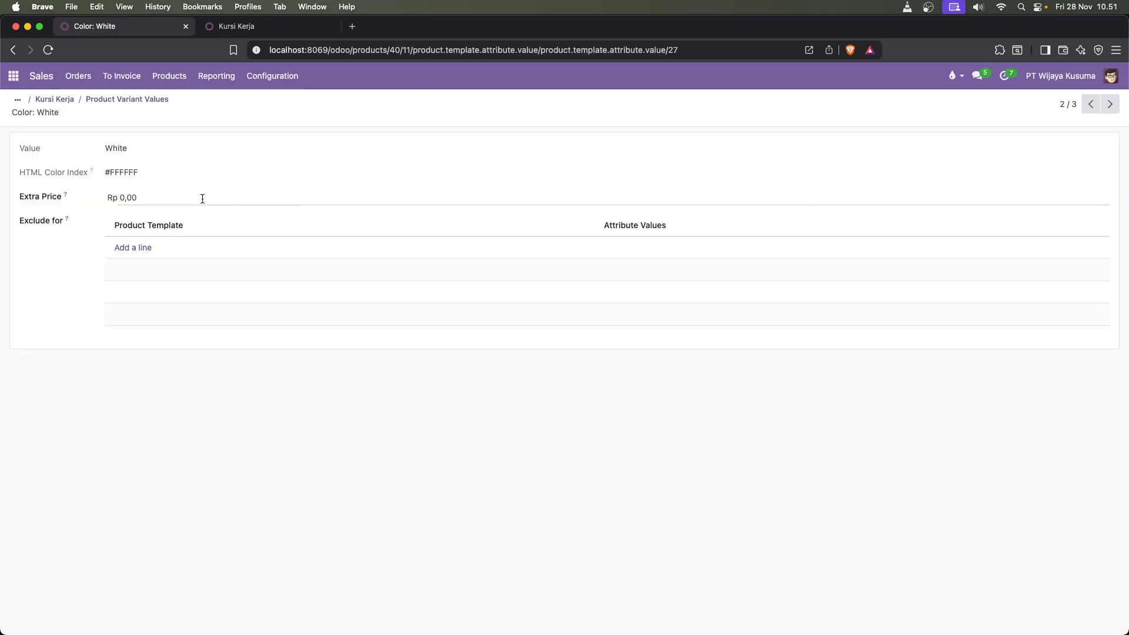
{"action": "left_click", "coordinate": [125, 197]}
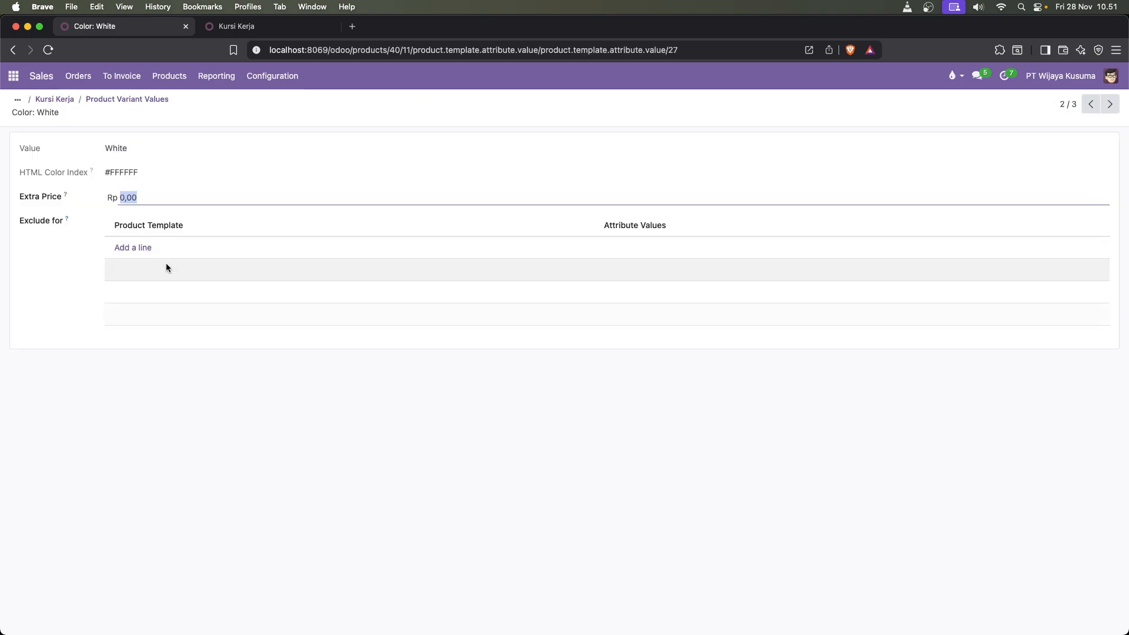
{"action": "key", "text": "Left"}
{"action": "key", "text": "shift+Right"}
{"action": "type", "text": "30000"}
{"action": "left_click", "coordinate": [41, 336]}
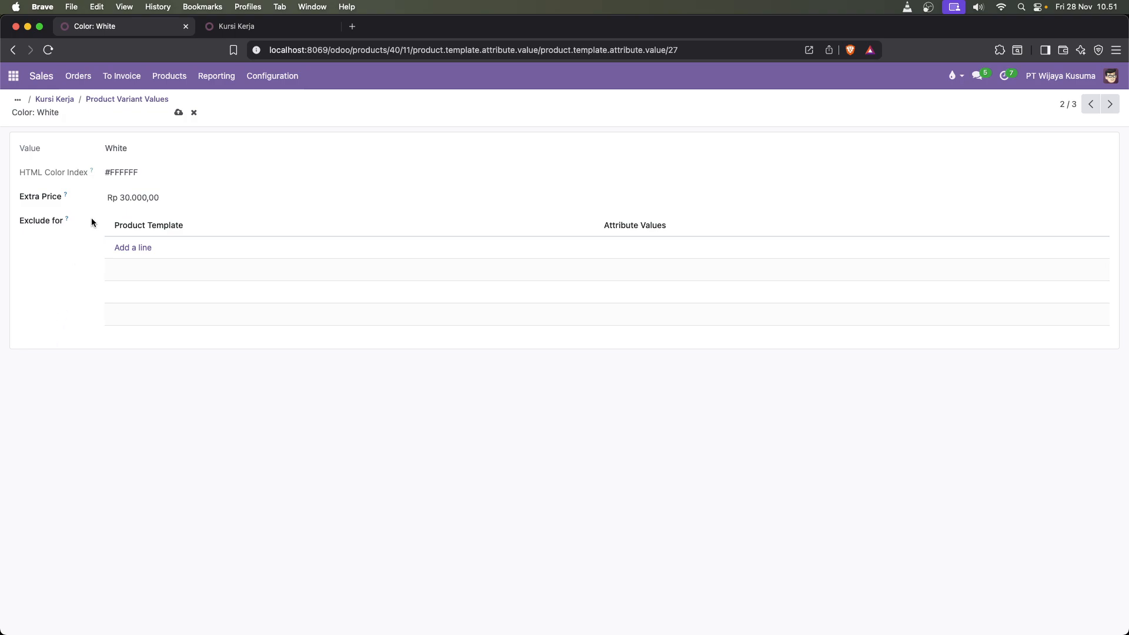
{"action": "left_click", "coordinate": [177, 113]}
{"action": "left_click", "coordinate": [103, 100]}
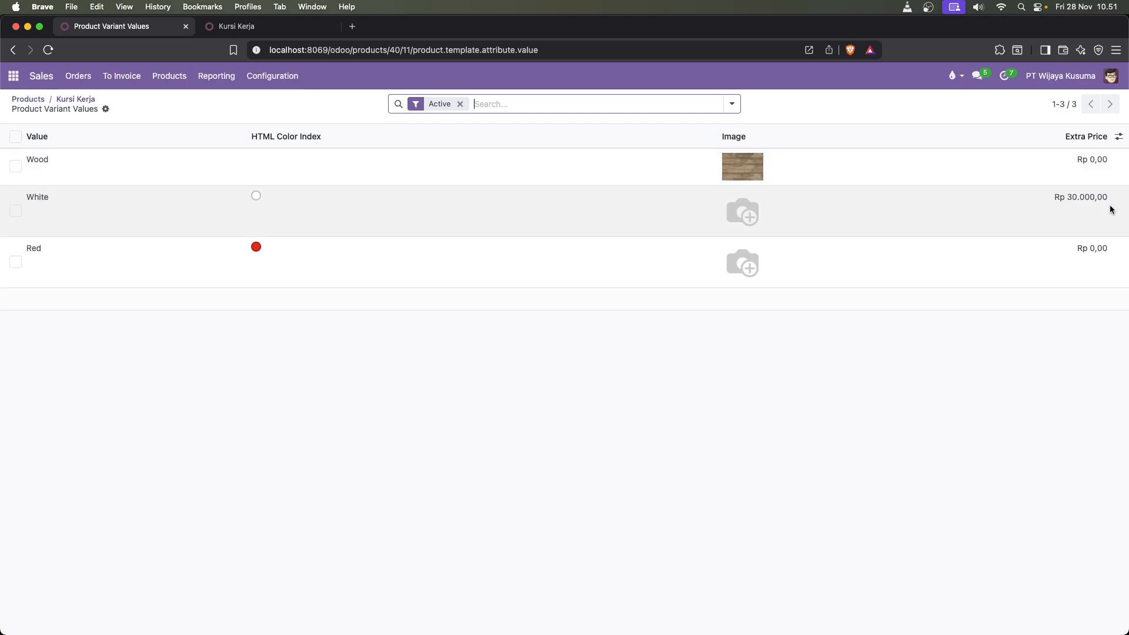
- Set the extra price of the Material value Kayu Jati to Rp 200.000, save it and return to the product
{"action": "left_click", "coordinate": [77, 100]}
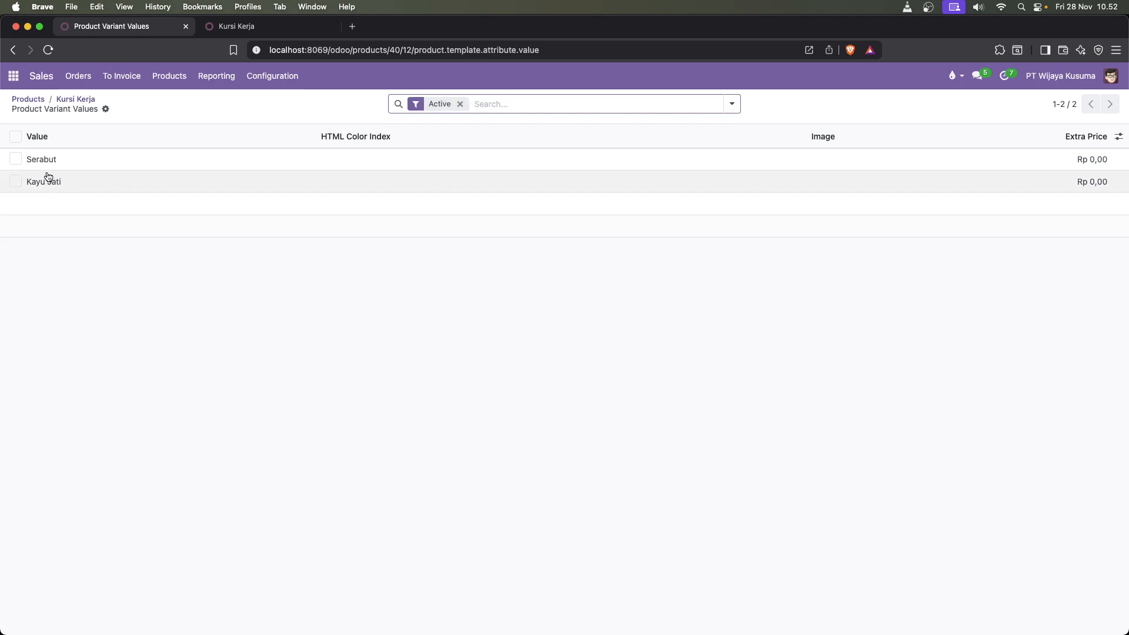
{"action": "left_click", "coordinate": [1095, 187]}
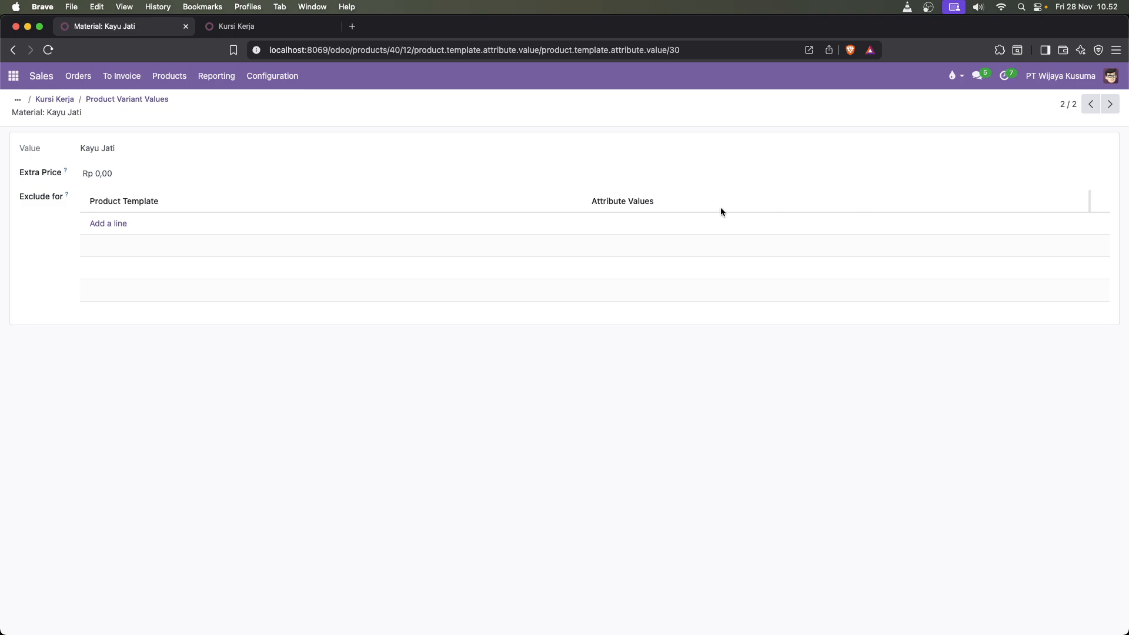
{"action": "double_click", "coordinate": [97, 173]}
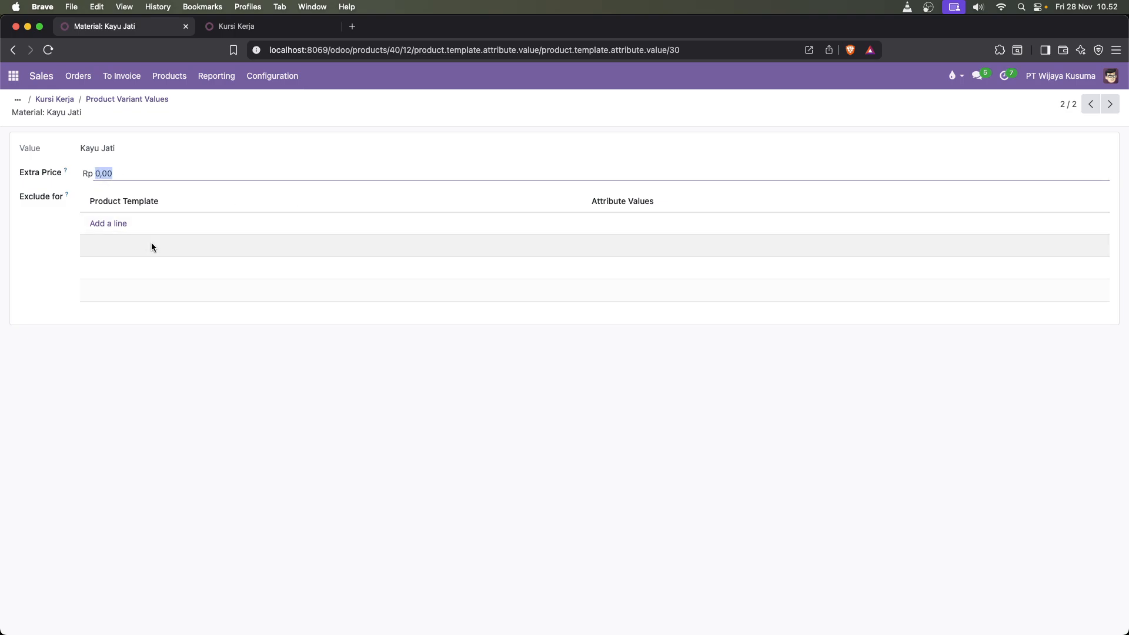
{"action": "key", "text": "Left"}
{"action": "type", "text": "2.000.0"}
{"action": "type", "text": "0"}
{"action": "left_click", "coordinate": [106, 332]}
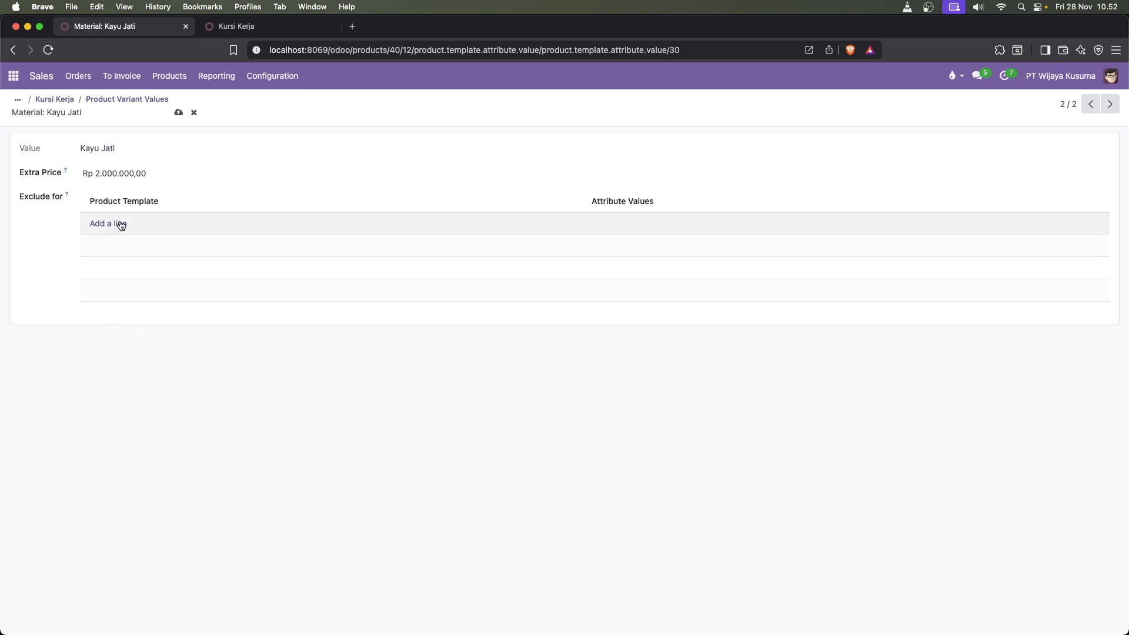
{"action": "key", "text": "shift+Tab"}
{"action": "key", "text": "Right"}
{"action": "key", "text": "Left"}
{"action": "key", "text": "Left"}
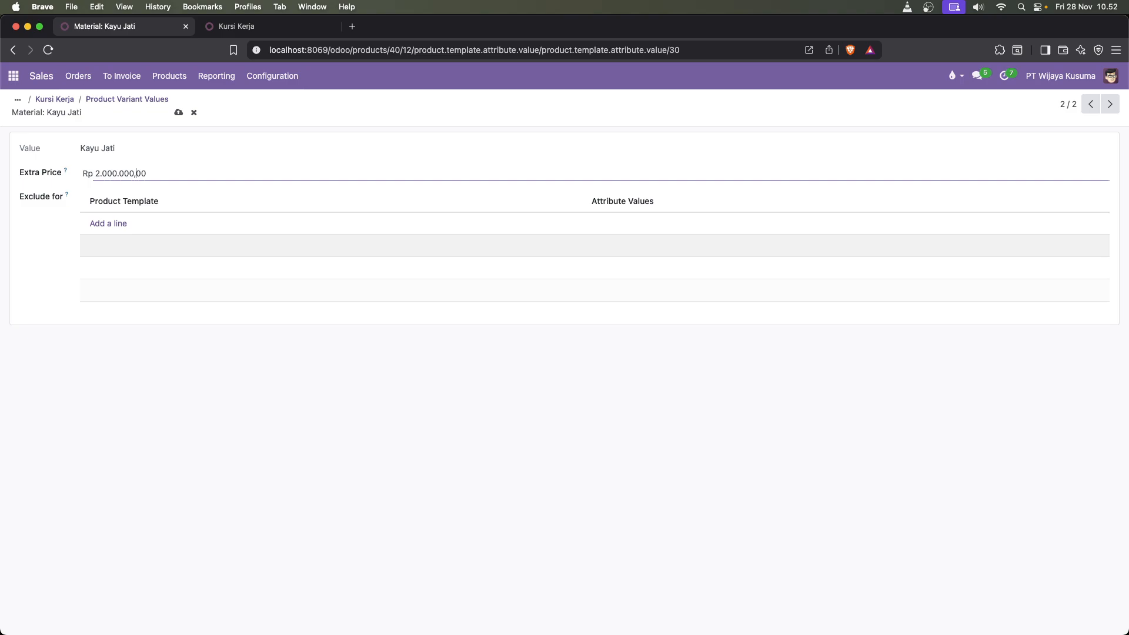
{"action": "key", "text": "BackSpace"}
{"action": "left_click", "coordinate": [56, 277]}
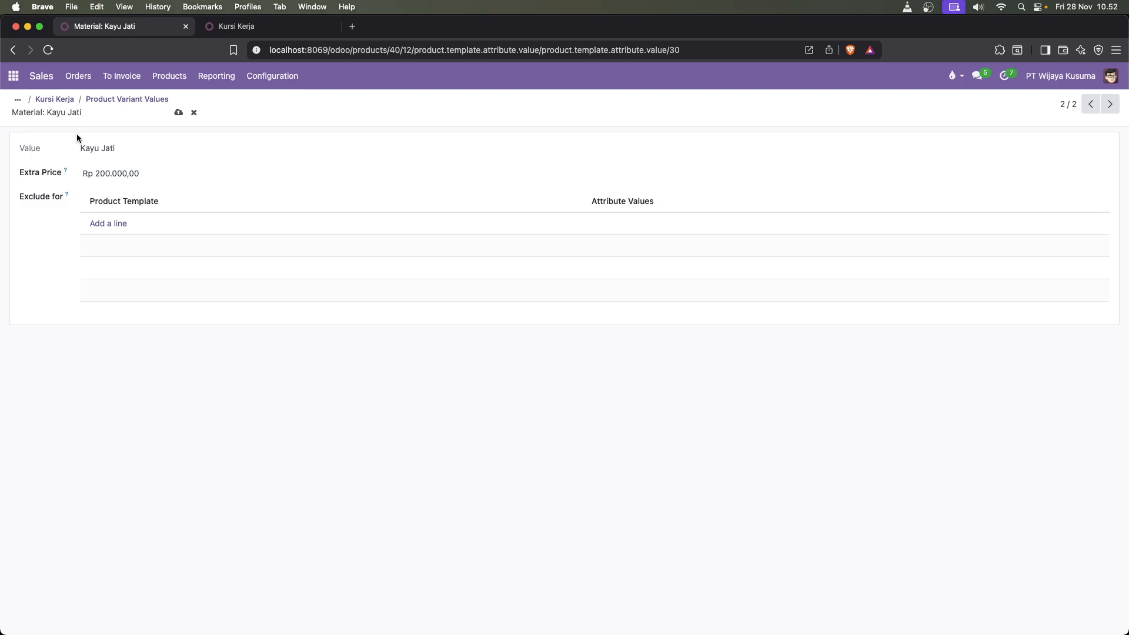
{"action": "left_click", "coordinate": [179, 112]}
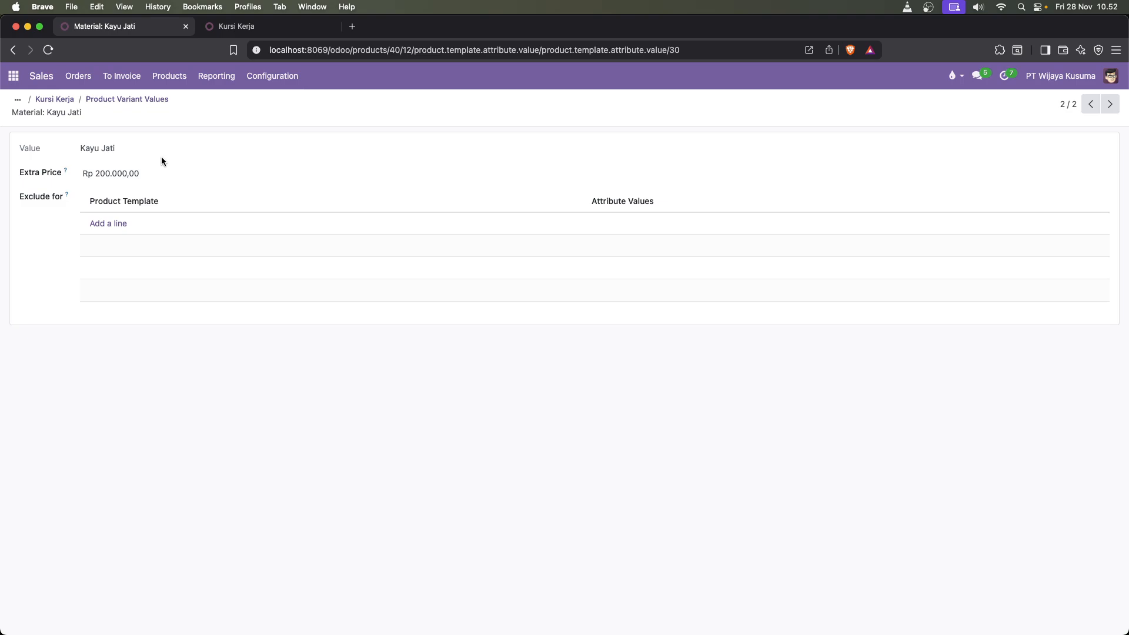
{"action": "left_click", "coordinate": [69, 102]}
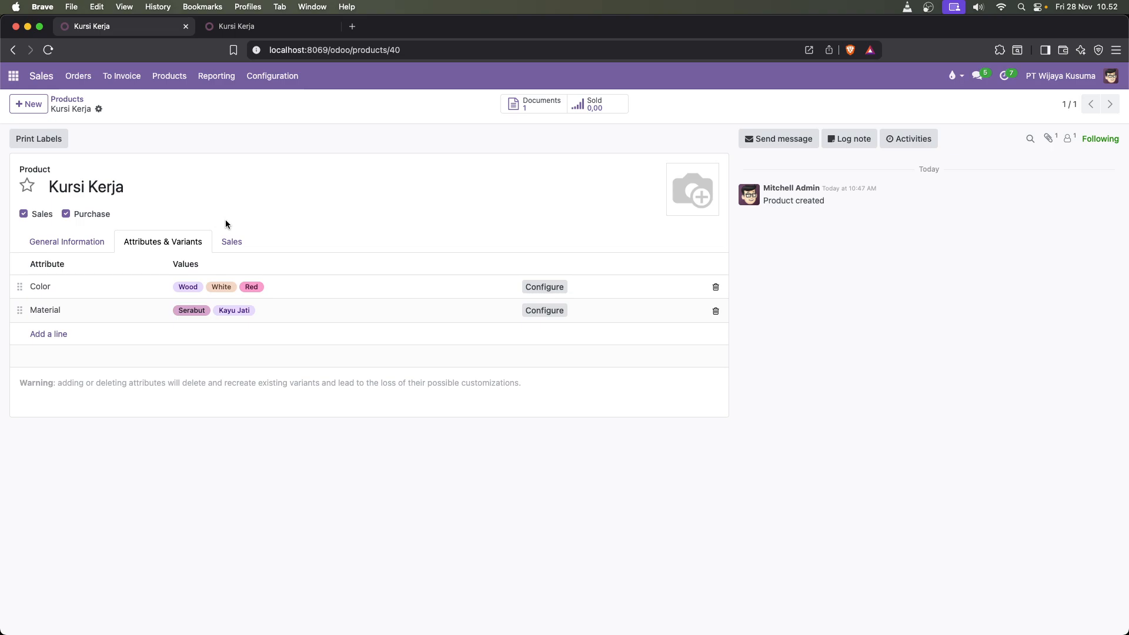
- Create a new quotation for the customer PT. PERTAMA SURYA INDAH
{"action": "left_click", "coordinate": [78, 76]}
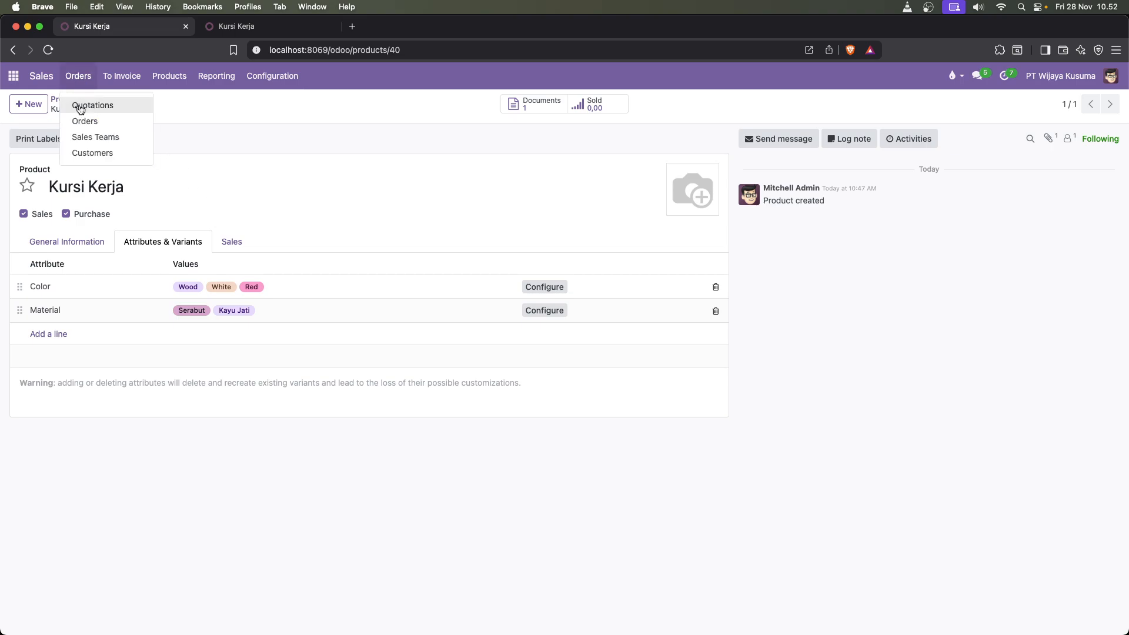
{"action": "left_click", "coordinate": [83, 104]}
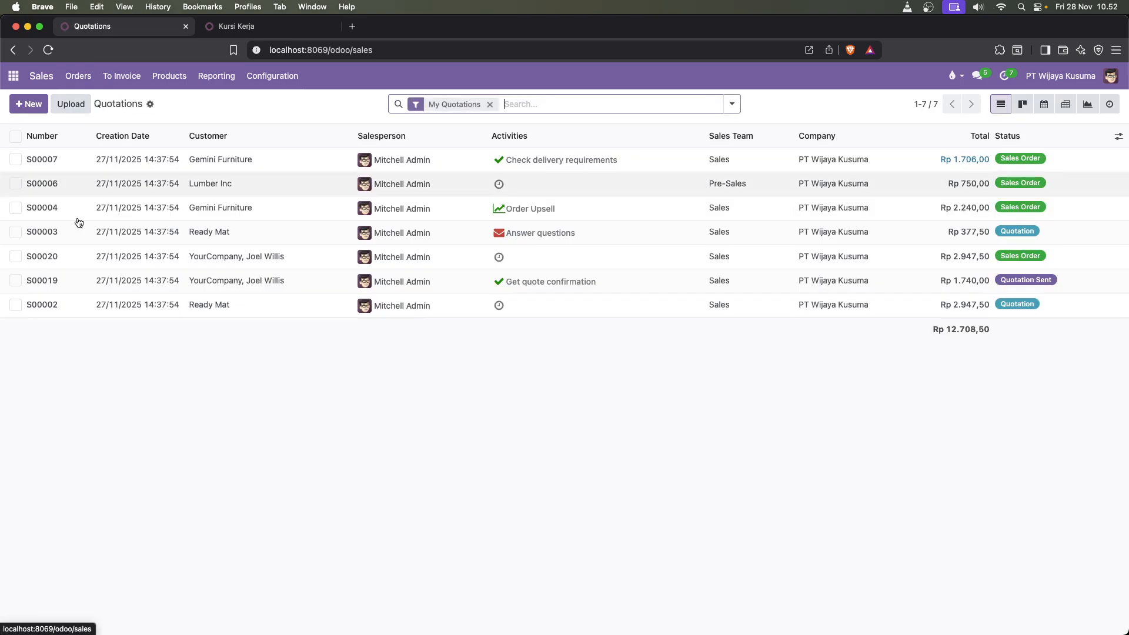
{"action": "left_click", "coordinate": [29, 104]}
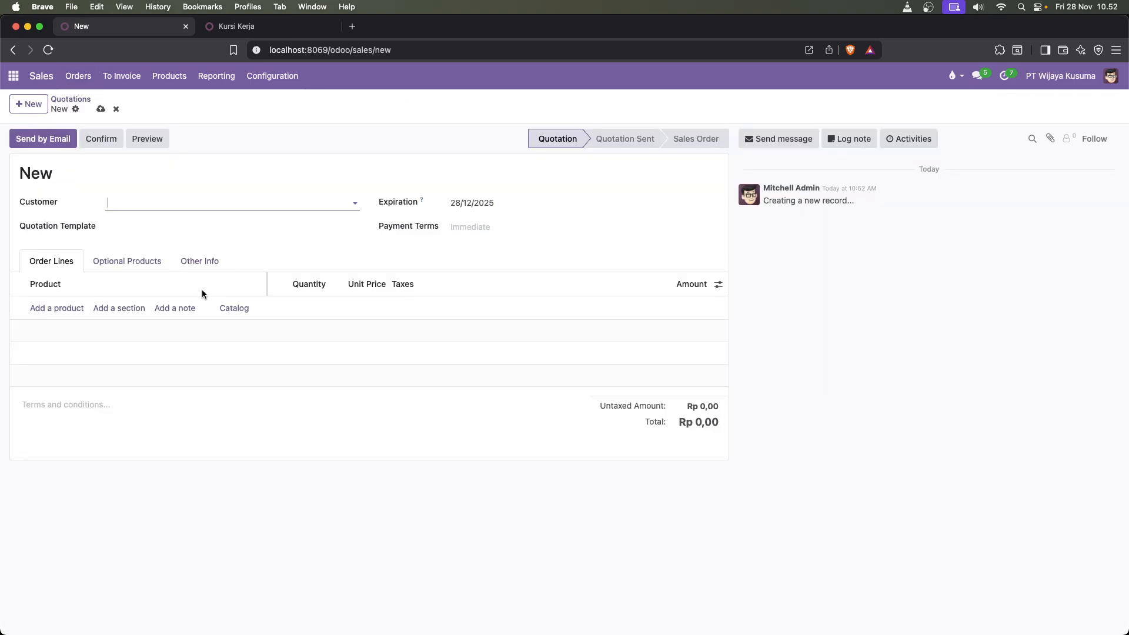
{"action": "left_click", "coordinate": [139, 204]}
{"action": "key", "text": "Down"}
{"action": "key", "text": "Down"}
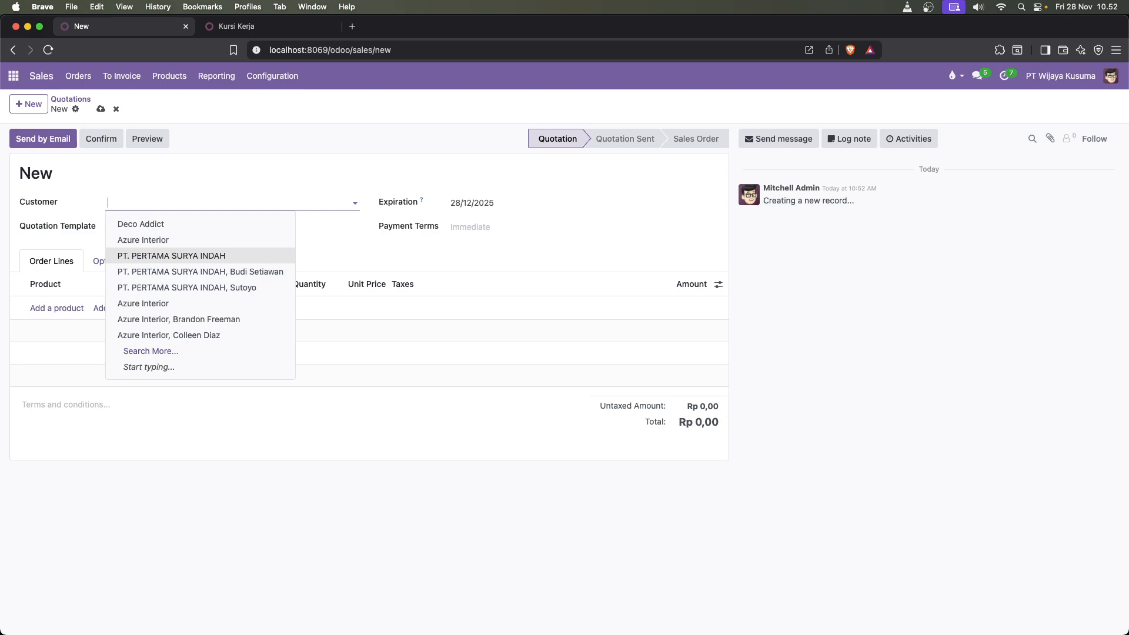
{"action": "key", "text": "Return"}
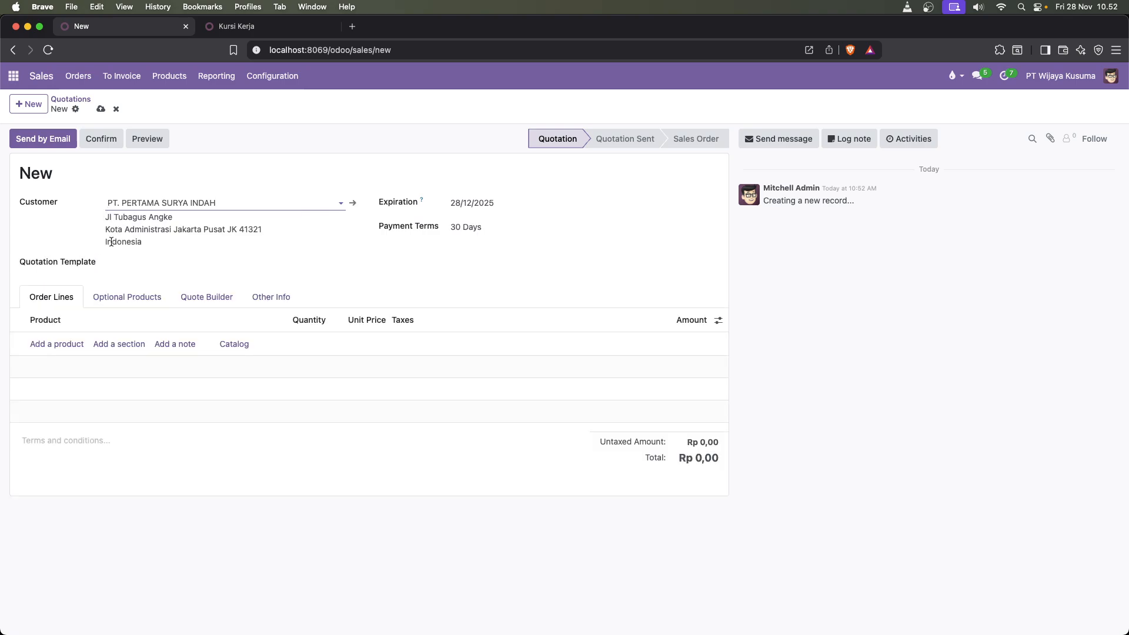
- Add the product Kursi Kerja to the order lines, configured with color White and material Kayu Jati
{"action": "left_click", "coordinate": [53, 347]}
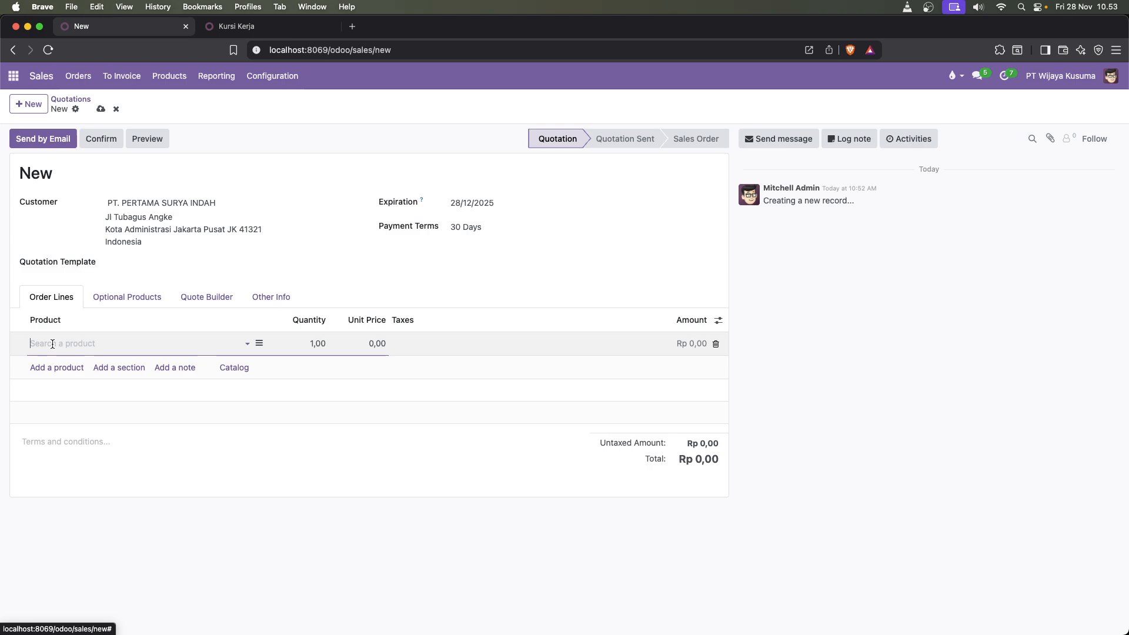
{"action": "type", "text": "K"}
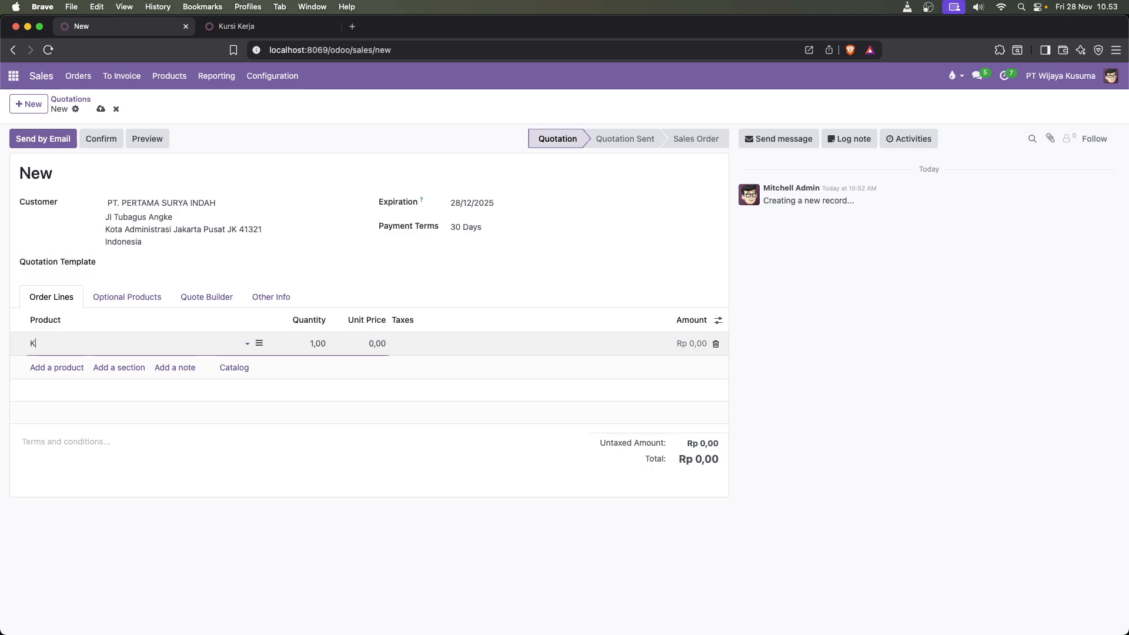
{"action": "type", "text": "ursi"}
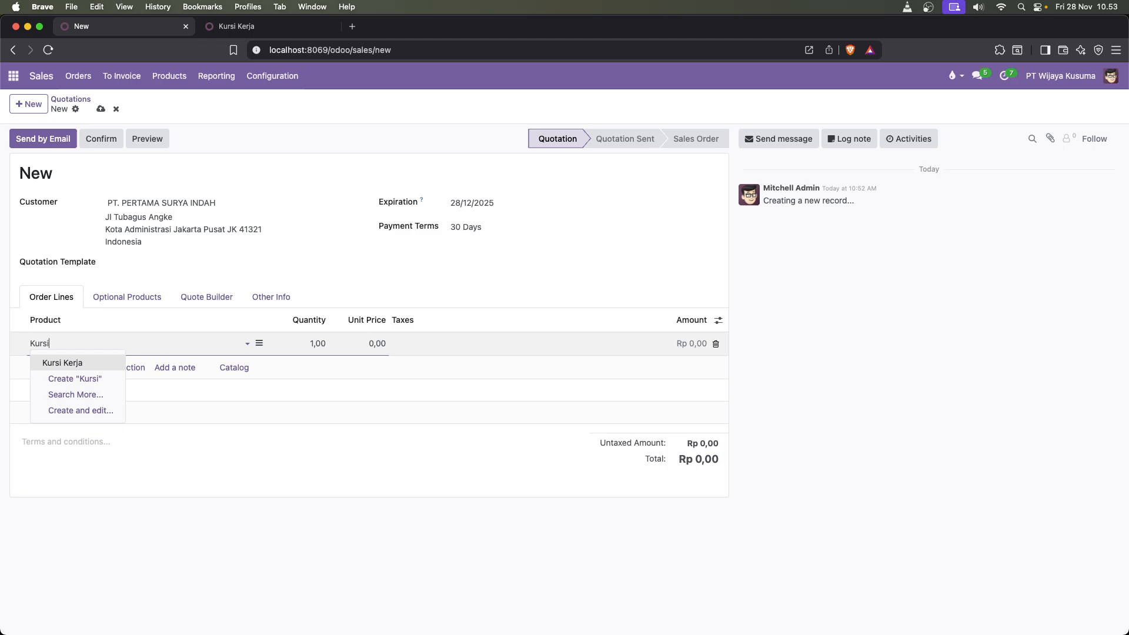
{"action": "left_click", "coordinate": [66, 364]}
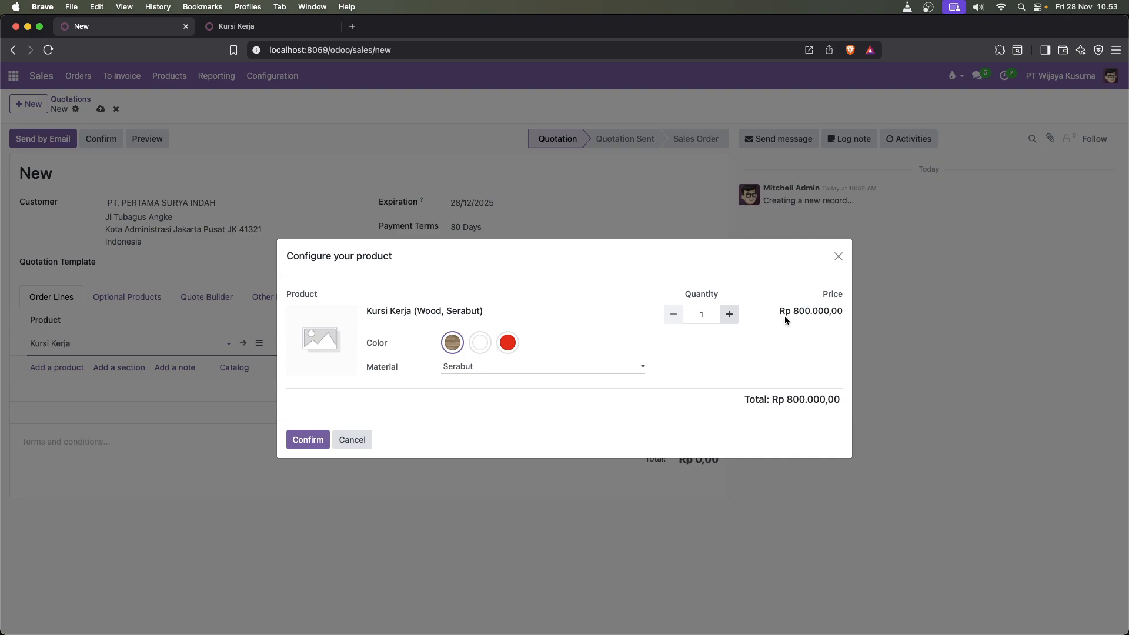
{"action": "left_click", "coordinate": [507, 343]}
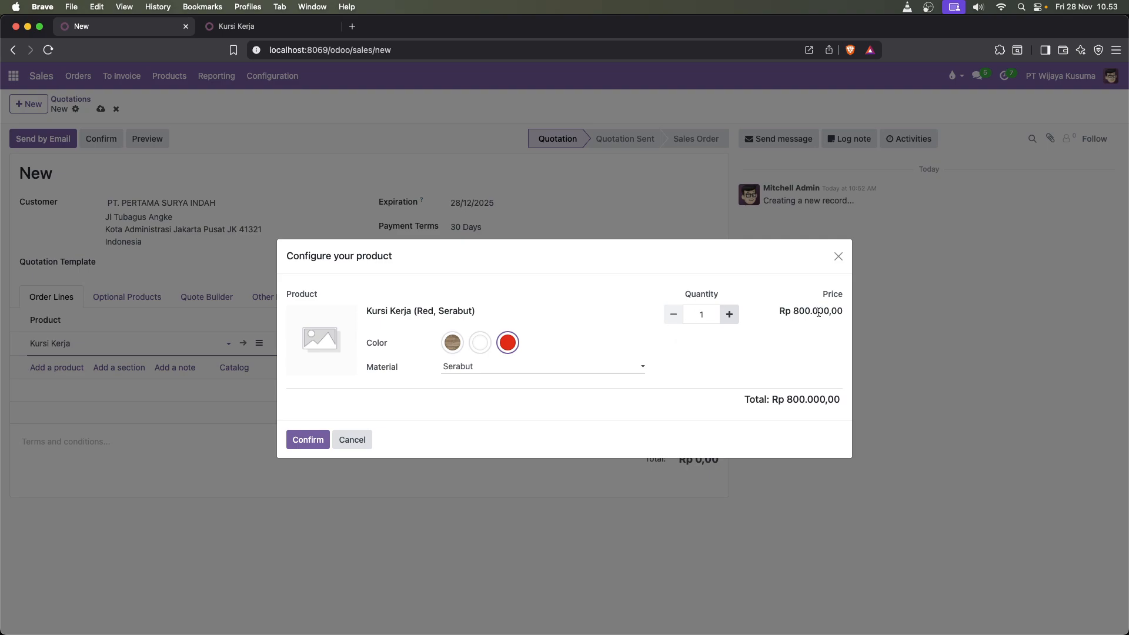
{"action": "left_click", "coordinate": [480, 343]}
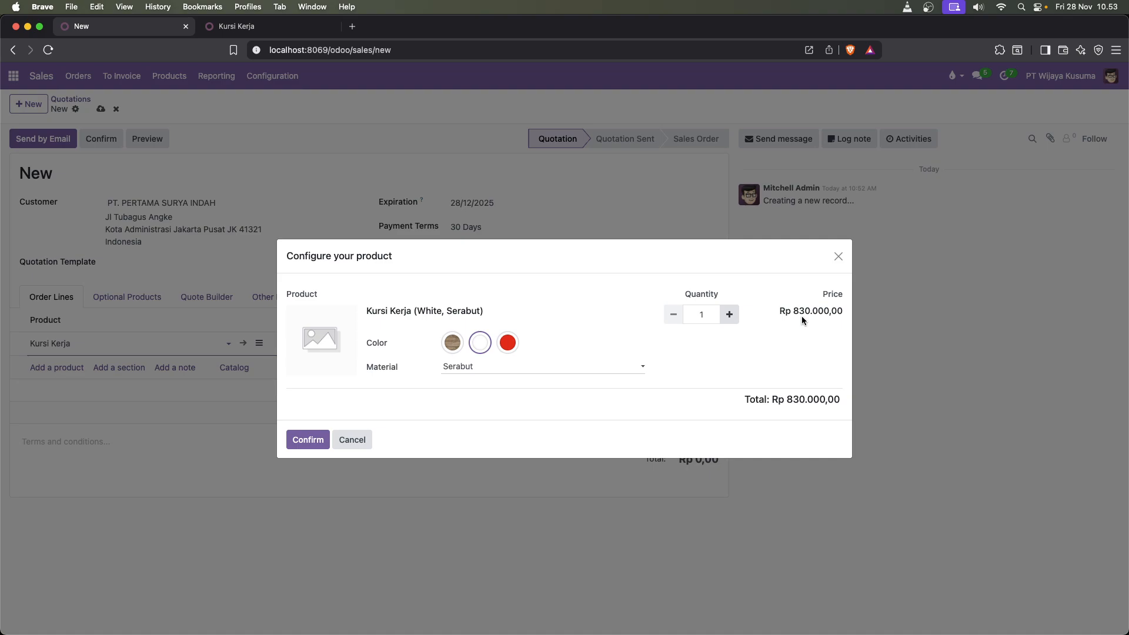
{"action": "left_click", "coordinate": [536, 368]}
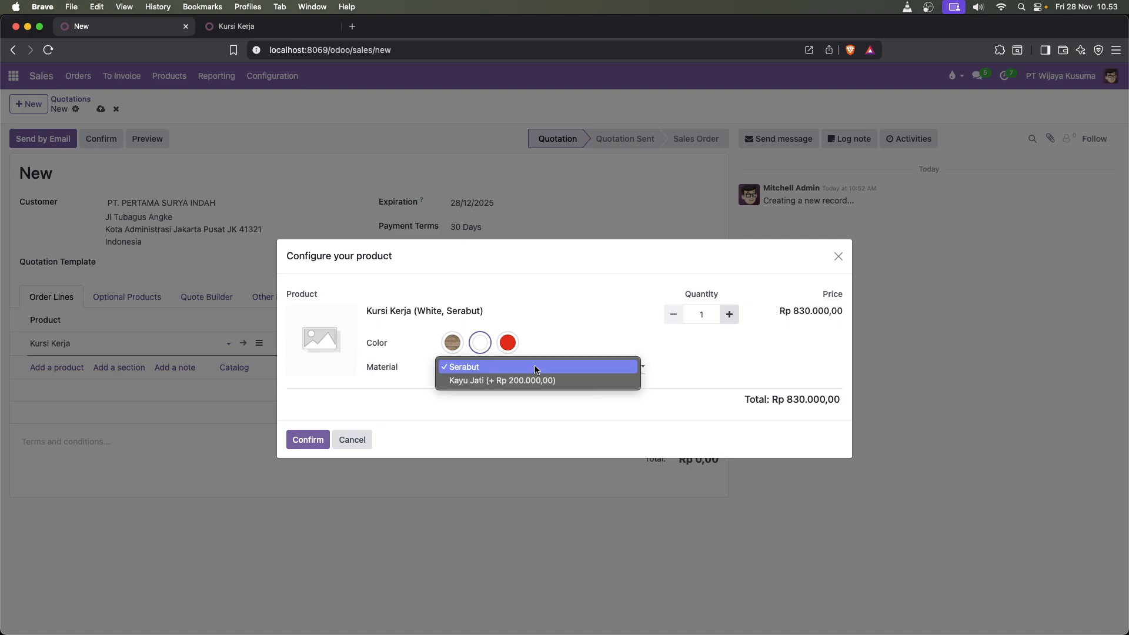
{"action": "left_click", "coordinate": [528, 382]}
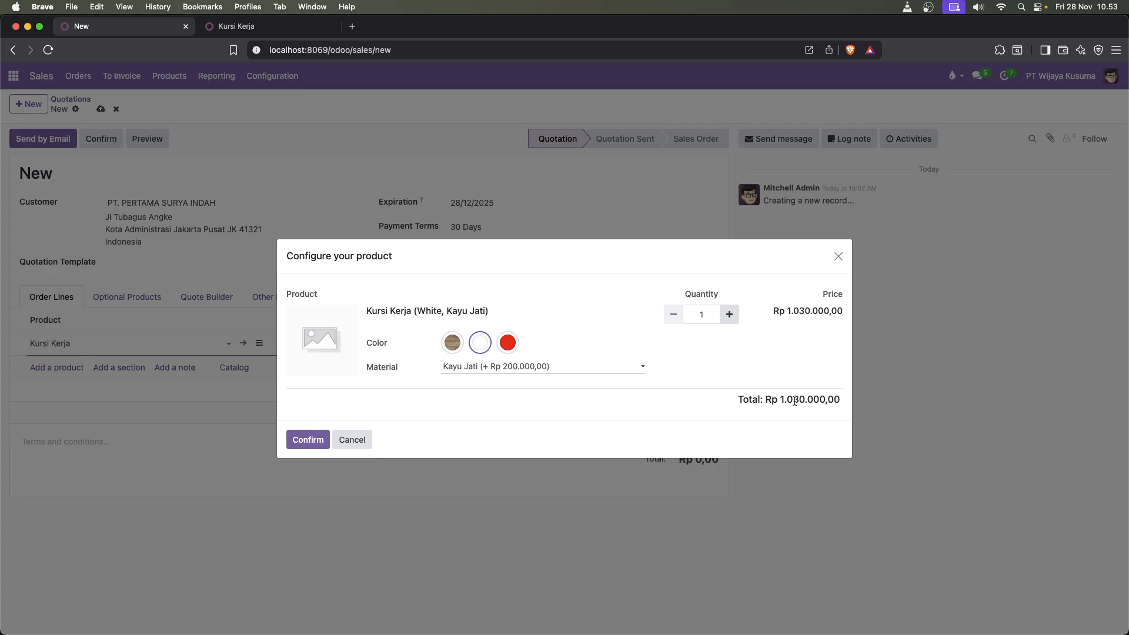
{"action": "left_click", "coordinate": [305, 440]}
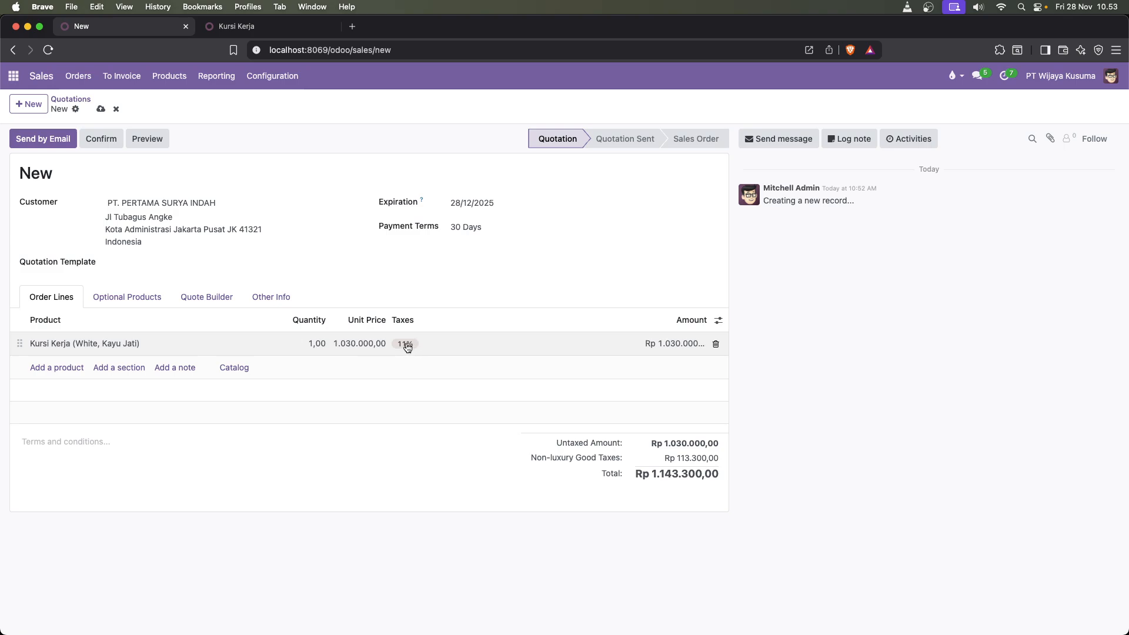
- Add a second Kursi Kerja order line configured with color White and material Serabut
{"action": "left_click", "coordinate": [77, 368]}
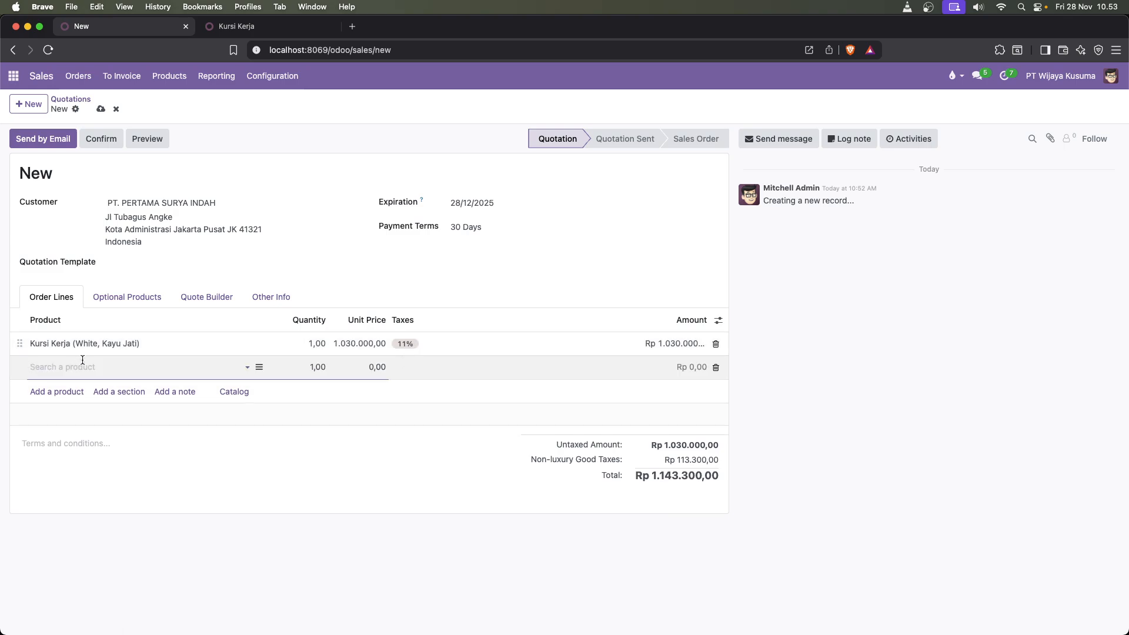
{"action": "type", "text": "Kursi"}
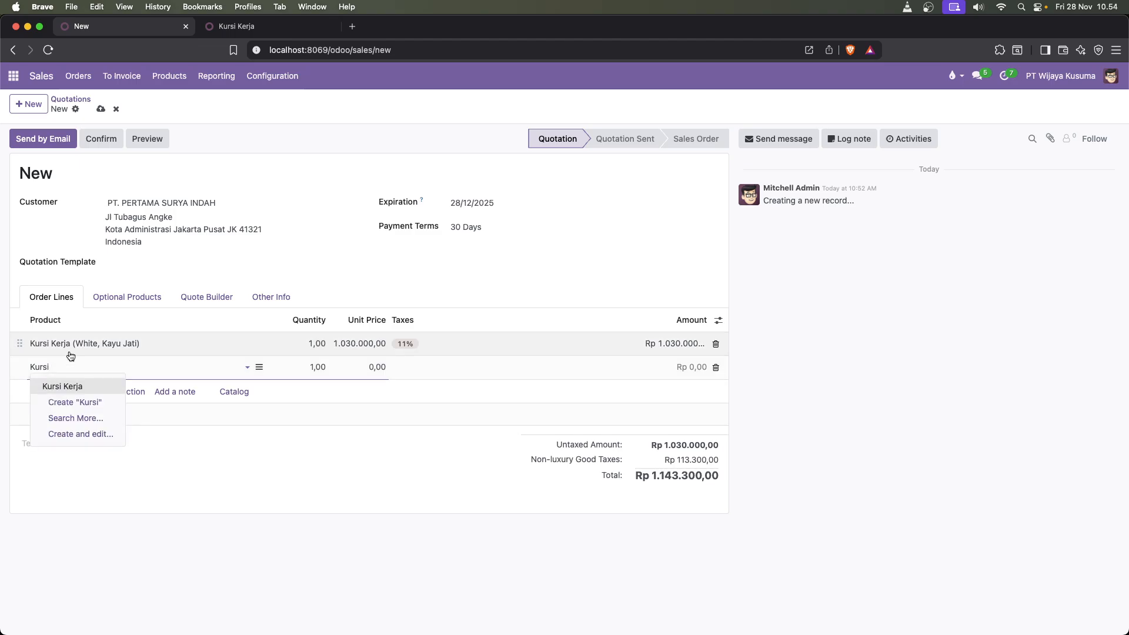
{"action": "left_click", "coordinate": [76, 382]}
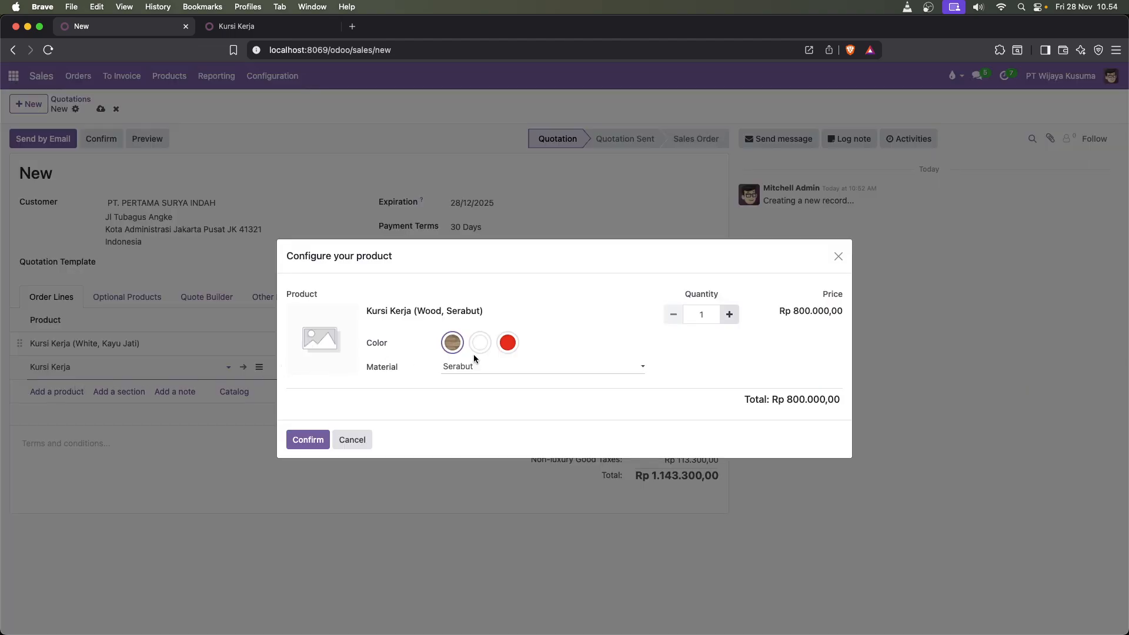
{"action": "left_click", "coordinate": [480, 345]}
{"action": "left_click", "coordinate": [303, 440]}
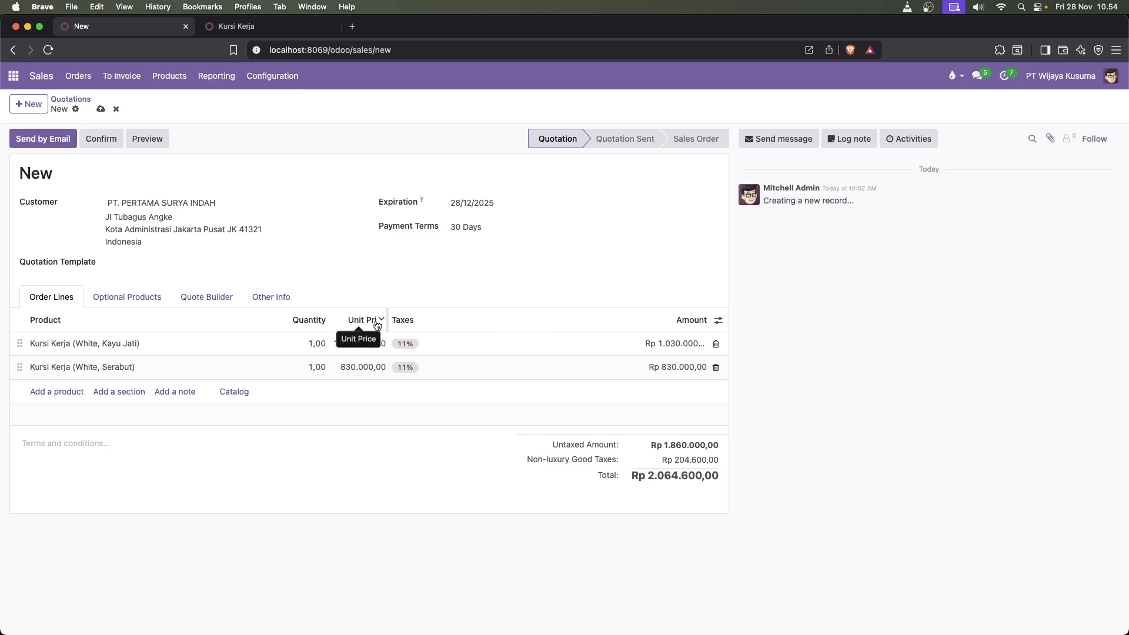
- Open the product variants list and search it for the product Kursi Kerja
{"action": "left_click", "coordinate": [175, 80]}
{"action": "left_click", "coordinate": [181, 128]}
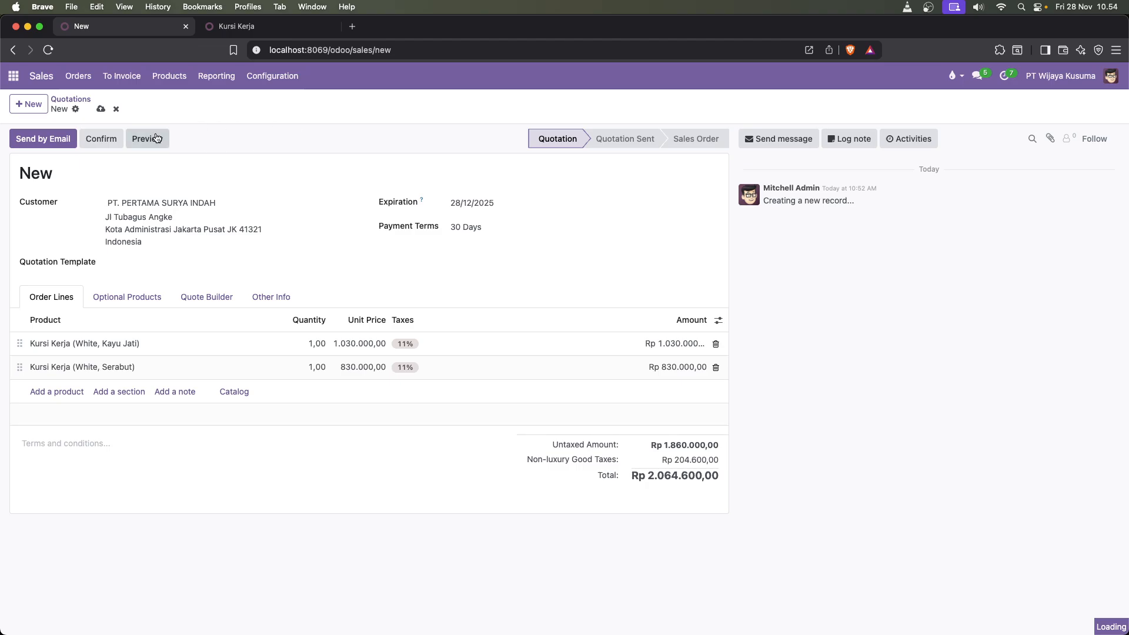
{"action": "left_click", "coordinate": [101, 110]}
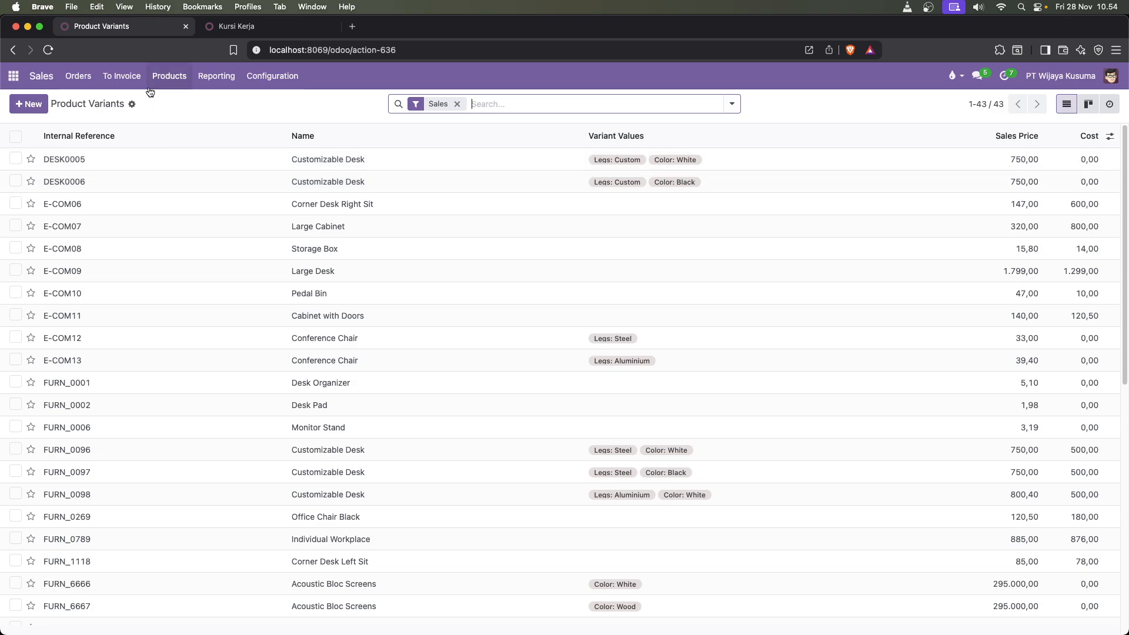
{"action": "left_click", "coordinate": [169, 78]}
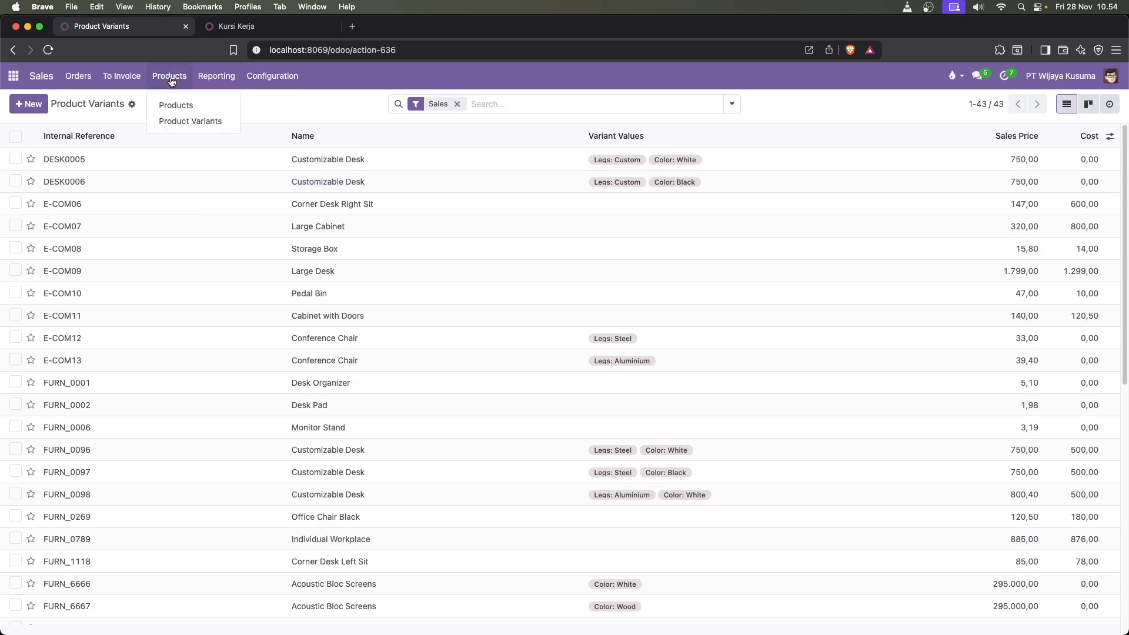
{"action": "left_click", "coordinate": [172, 121]}
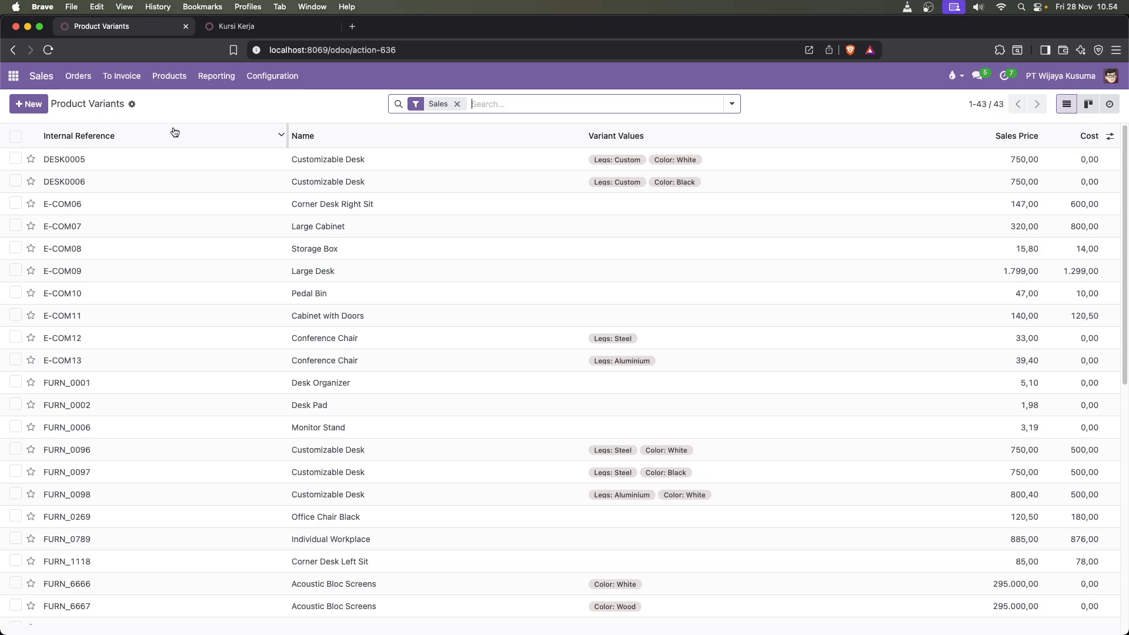
{"action": "type", "text": "K"}
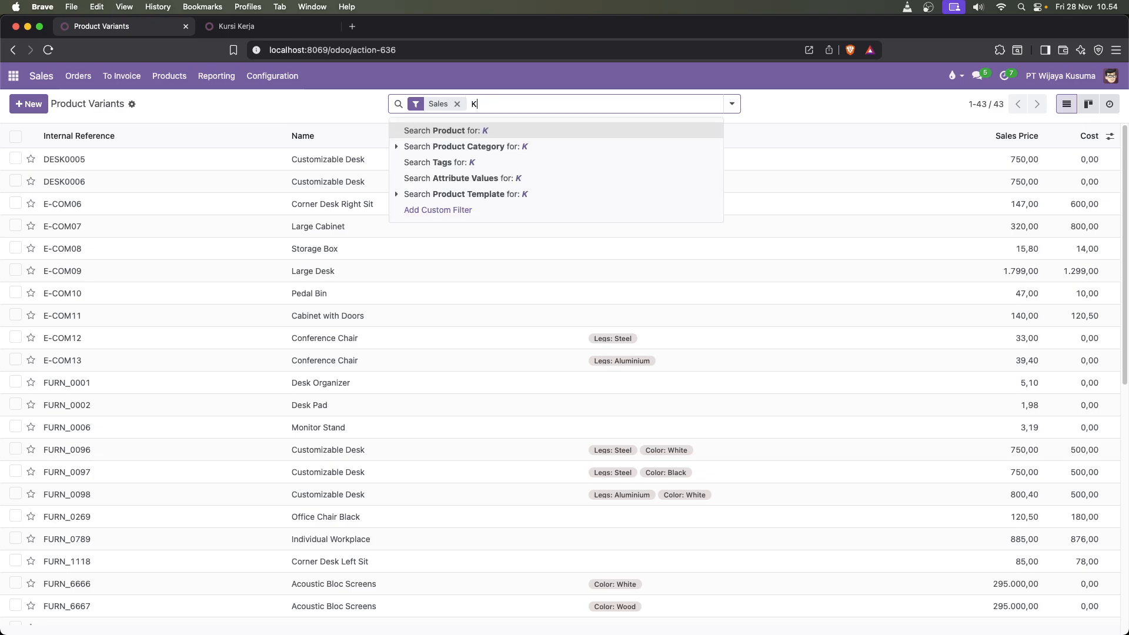
{"action": "type", "text": "ursi Kerja"}
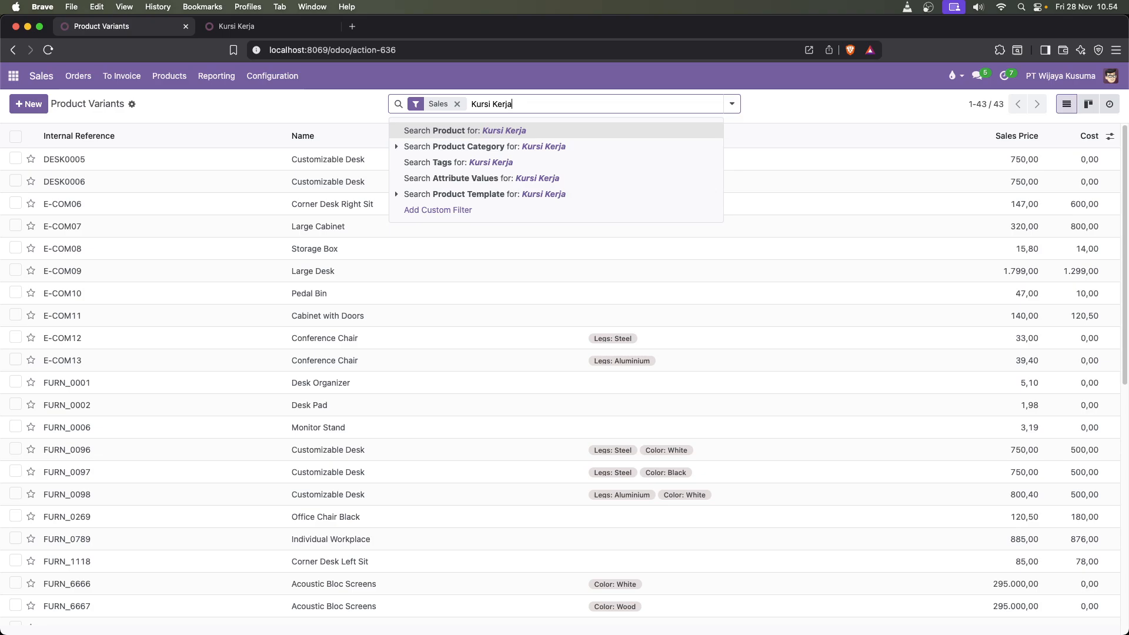
{"action": "key", "text": "Return"}
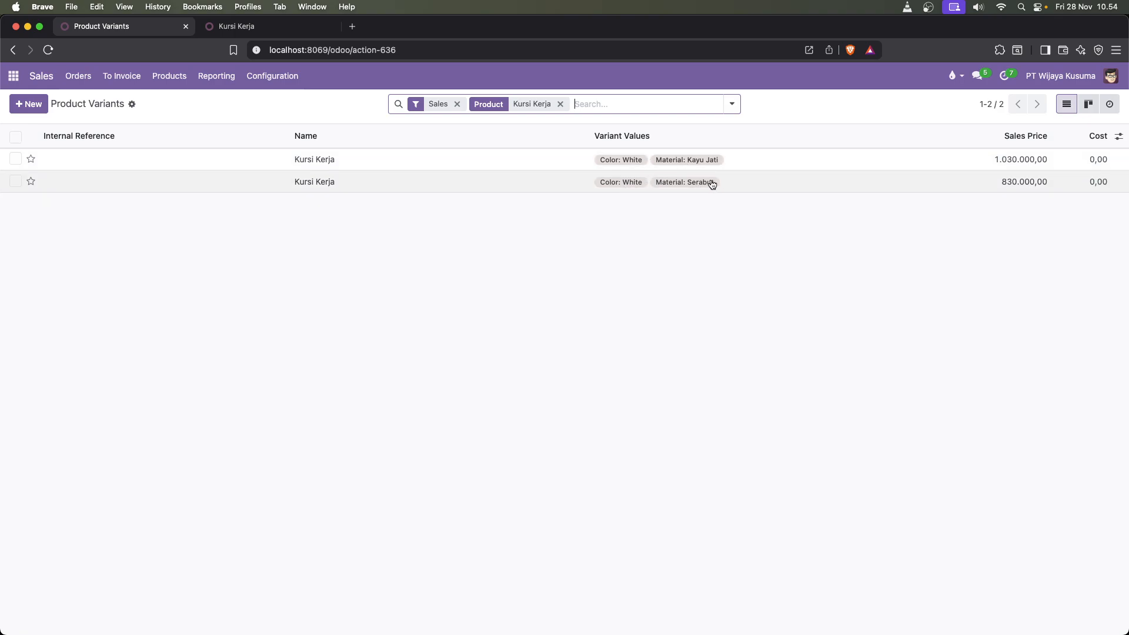
- Remove the Sales filter, try the Services filter, and search all product variants for Kursi Kerja
{"action": "left_click", "coordinate": [457, 105]}
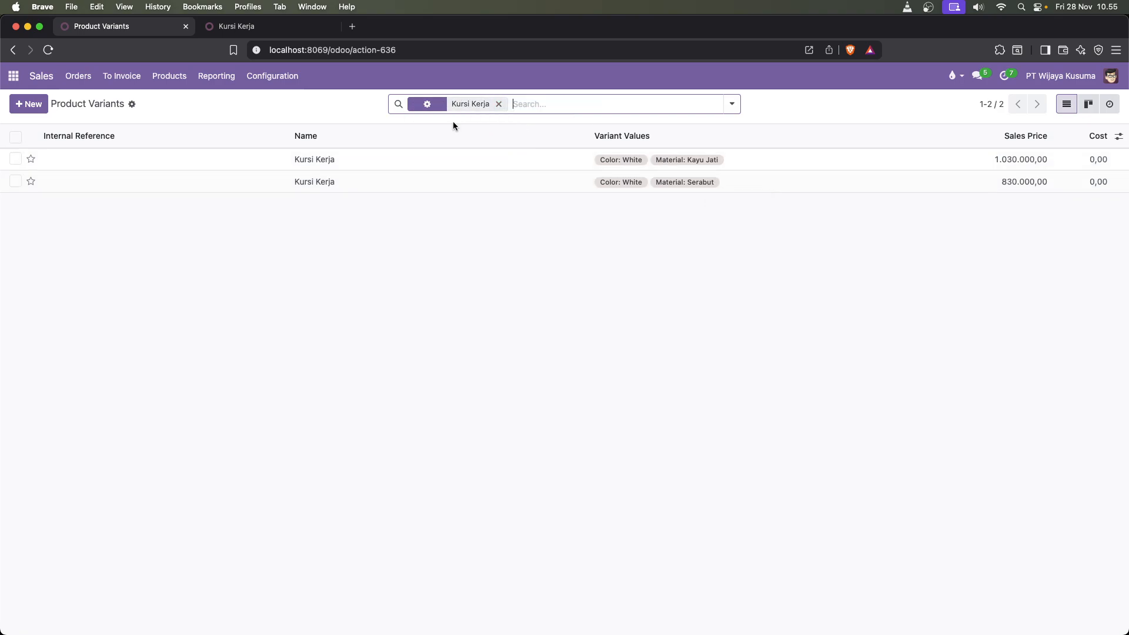
{"action": "left_click", "coordinate": [536, 102]}
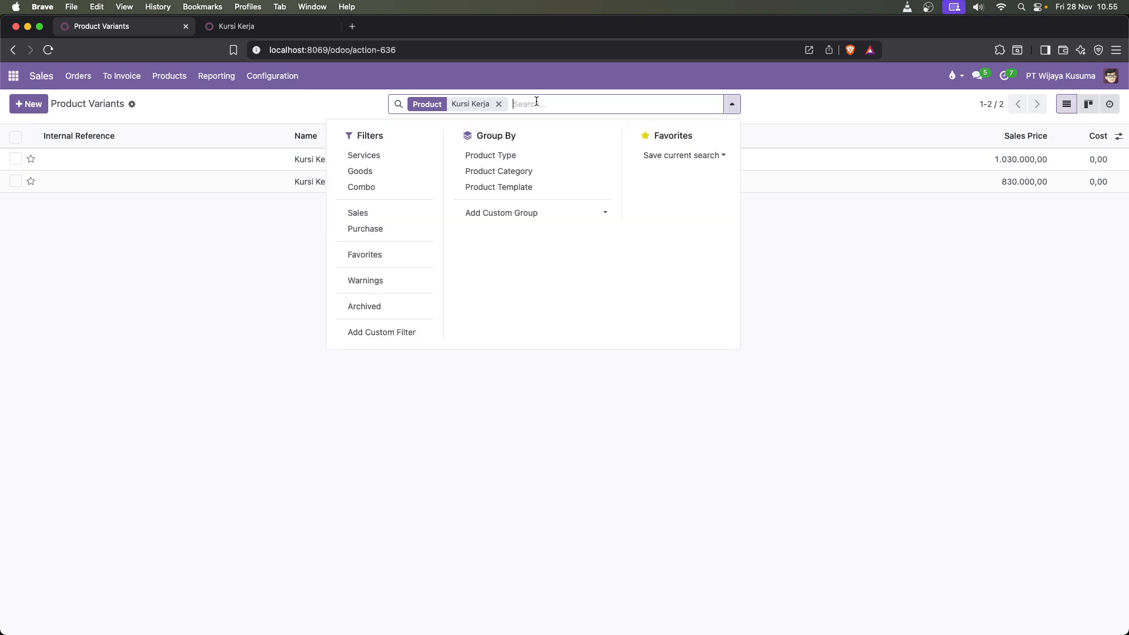
{"action": "left_click", "coordinate": [364, 155]}
{"action": "left_click", "coordinate": [572, 104]}
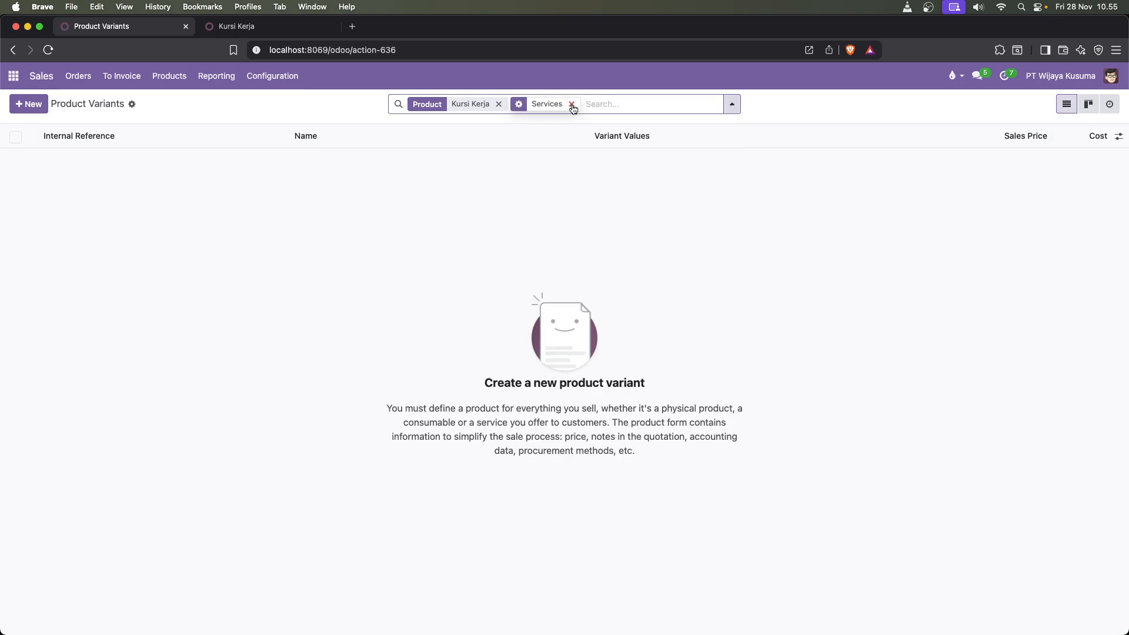
{"action": "left_click", "coordinate": [499, 105]}
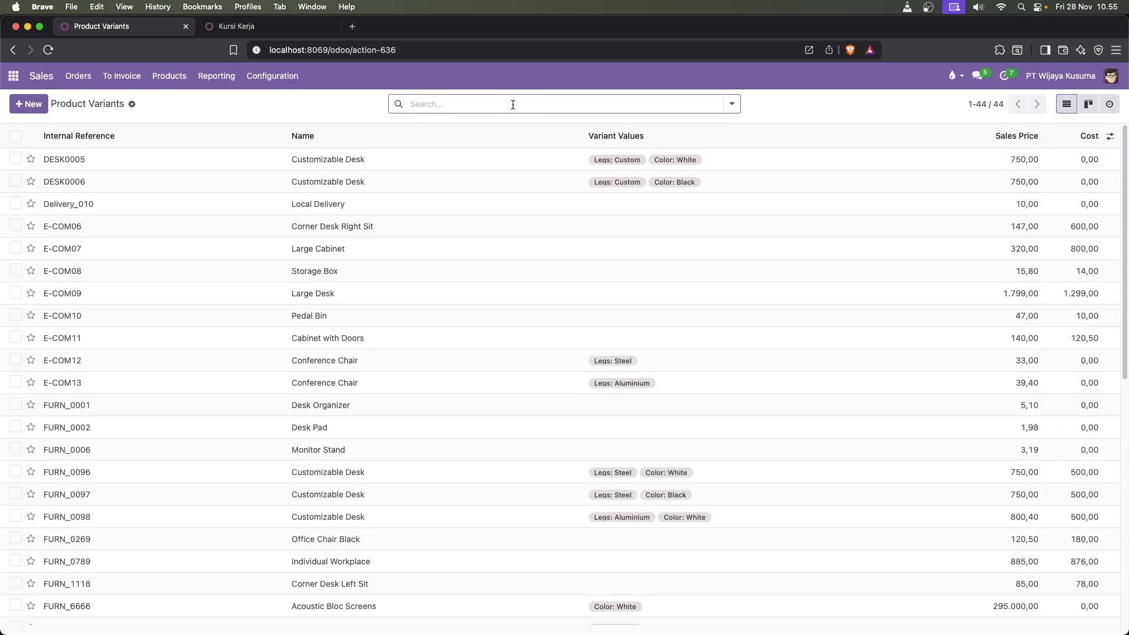
{"action": "type", "text": "Kursi Kerja"}
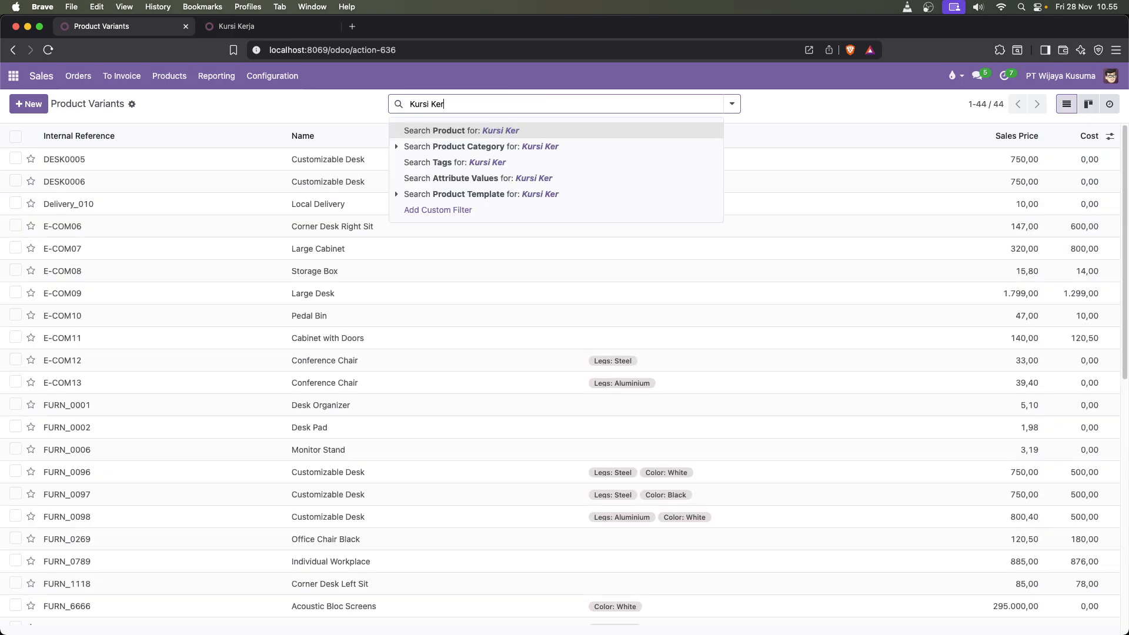
{"action": "key", "text": "Return"}
- Reopen the product variants list, search for Kursi Kerja with the Sales filter on, and open the White, Kayu Jati variant
{"action": "left_click", "coordinate": [166, 76]}
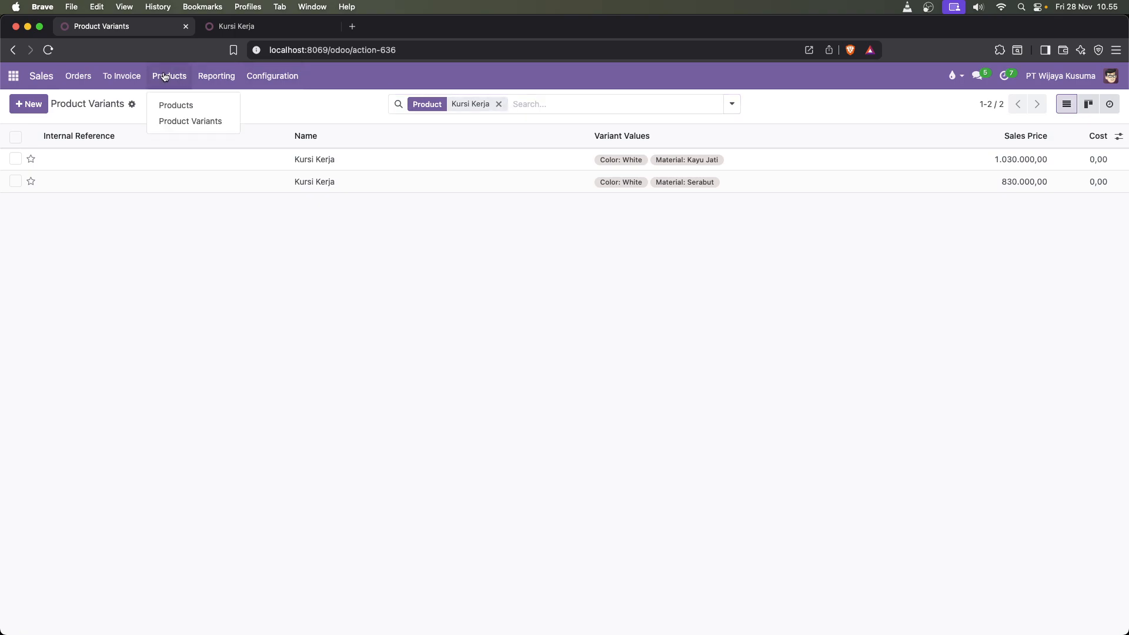
{"action": "left_click", "coordinate": [211, 82]}
{"action": "left_click", "coordinate": [175, 77]}
{"action": "left_click", "coordinate": [170, 120]}
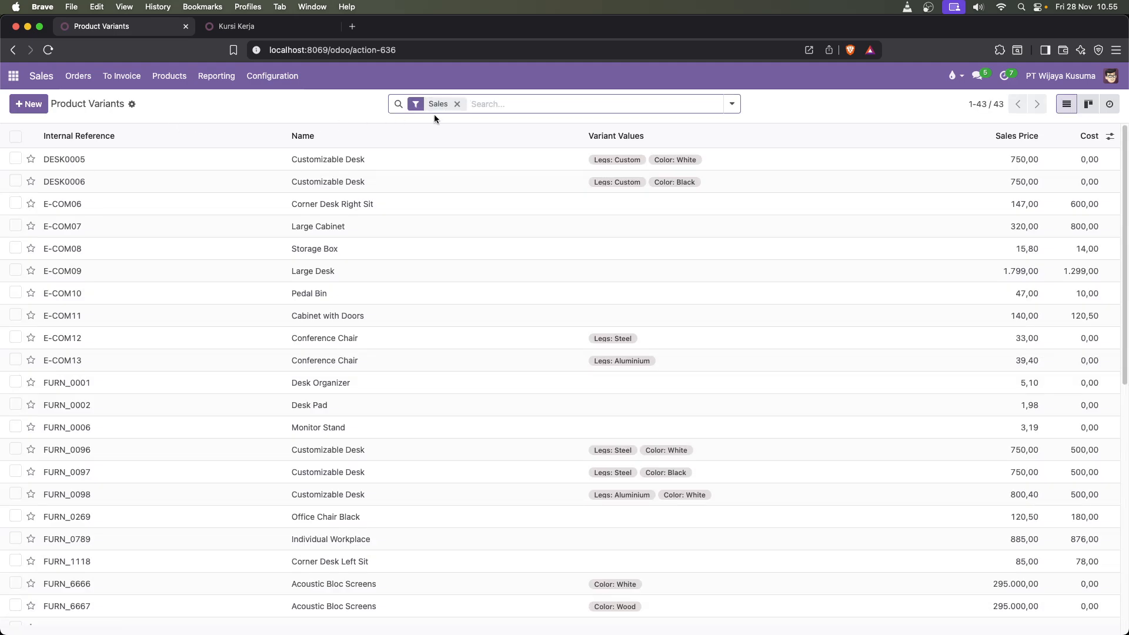
{"action": "left_click", "coordinate": [485, 105]}
{"action": "type", "text": "Kursi"}
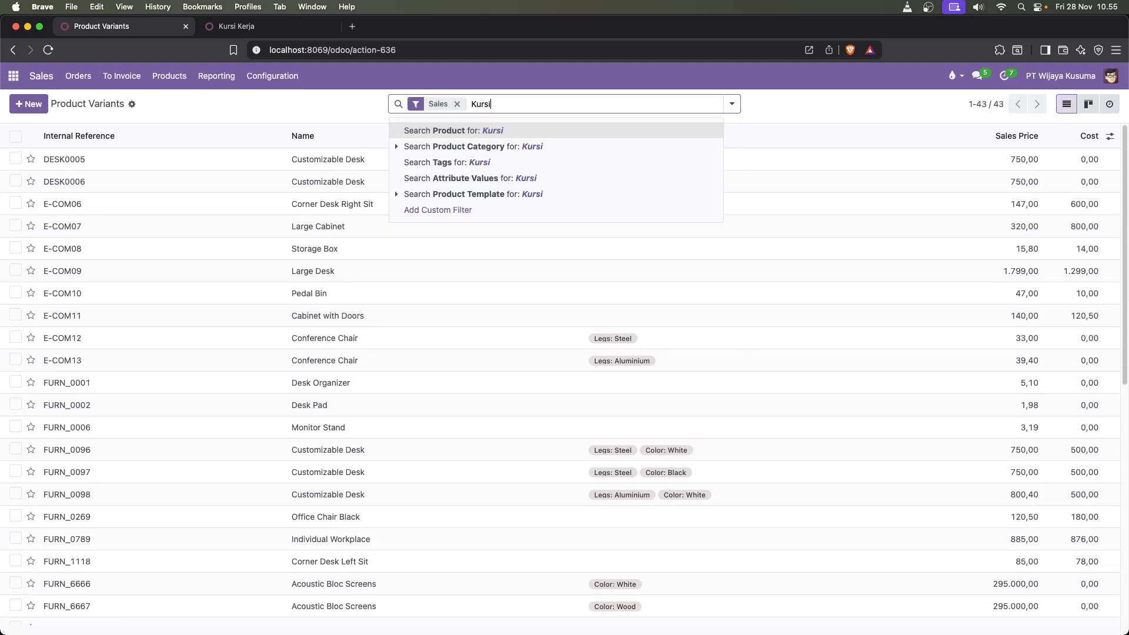
{"action": "type", "text": " Kerja"}
{"action": "key", "text": "Return"}
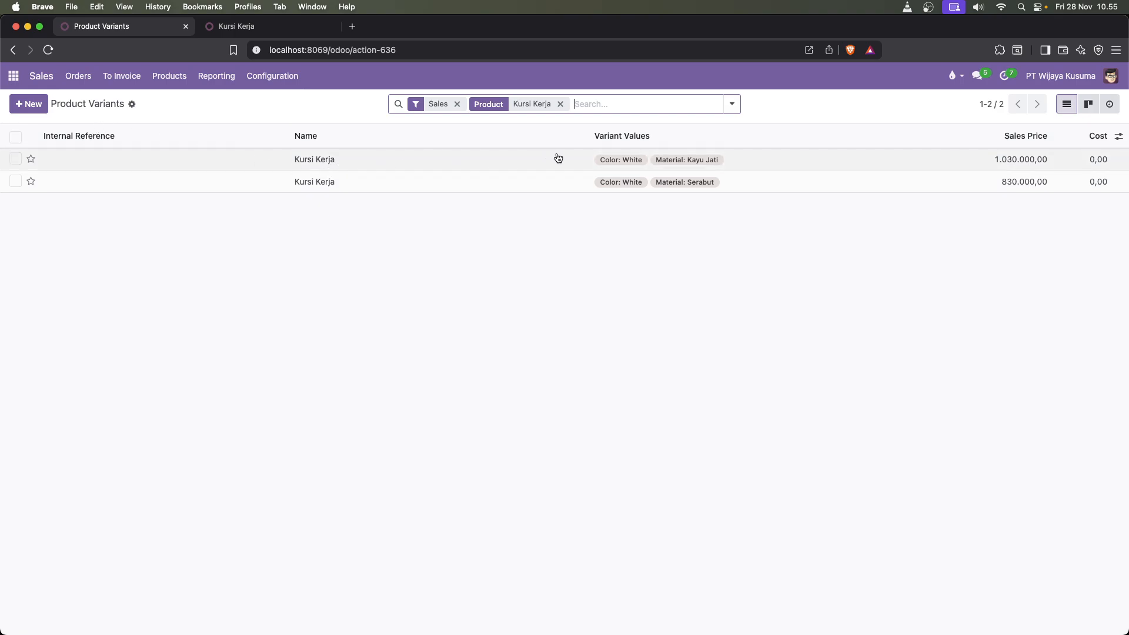
{"action": "left_click", "coordinate": [515, 168]}
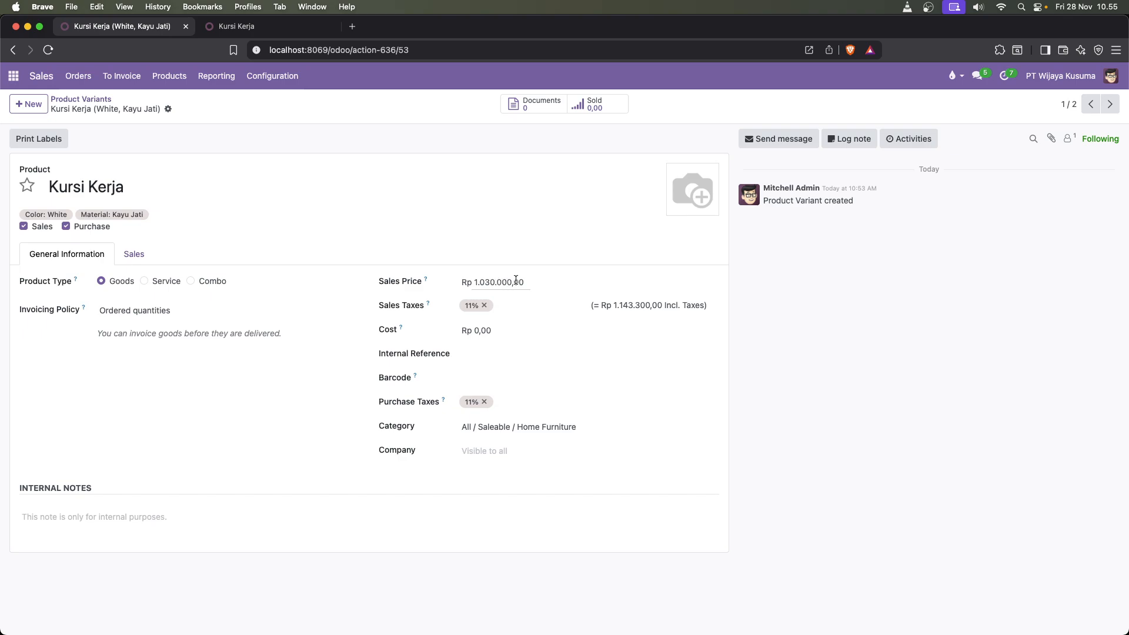
- Search the products list for Kursi Kerja and open that product's record
{"action": "left_click", "coordinate": [176, 82]}
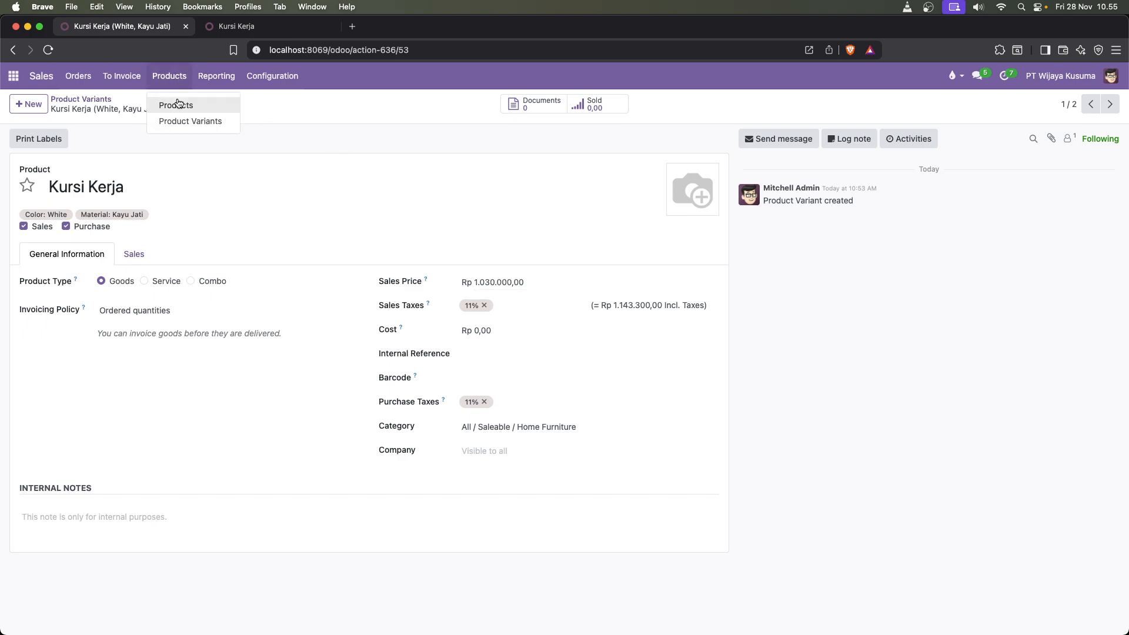
{"action": "left_click", "coordinate": [176, 105]}
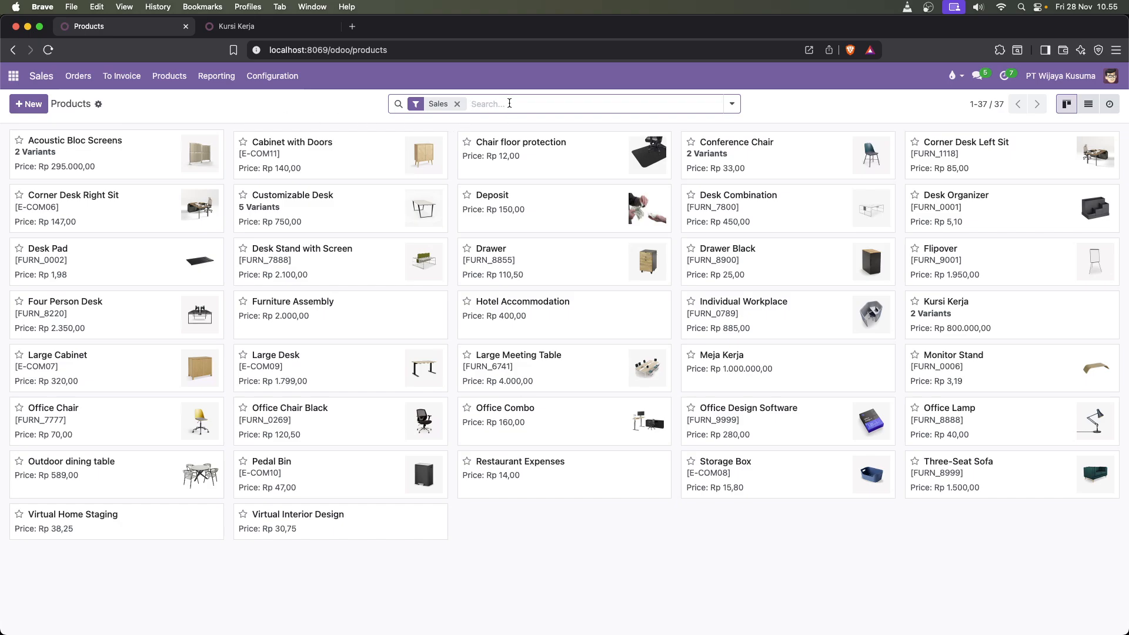
{"action": "type", "text": "Kursi K"}
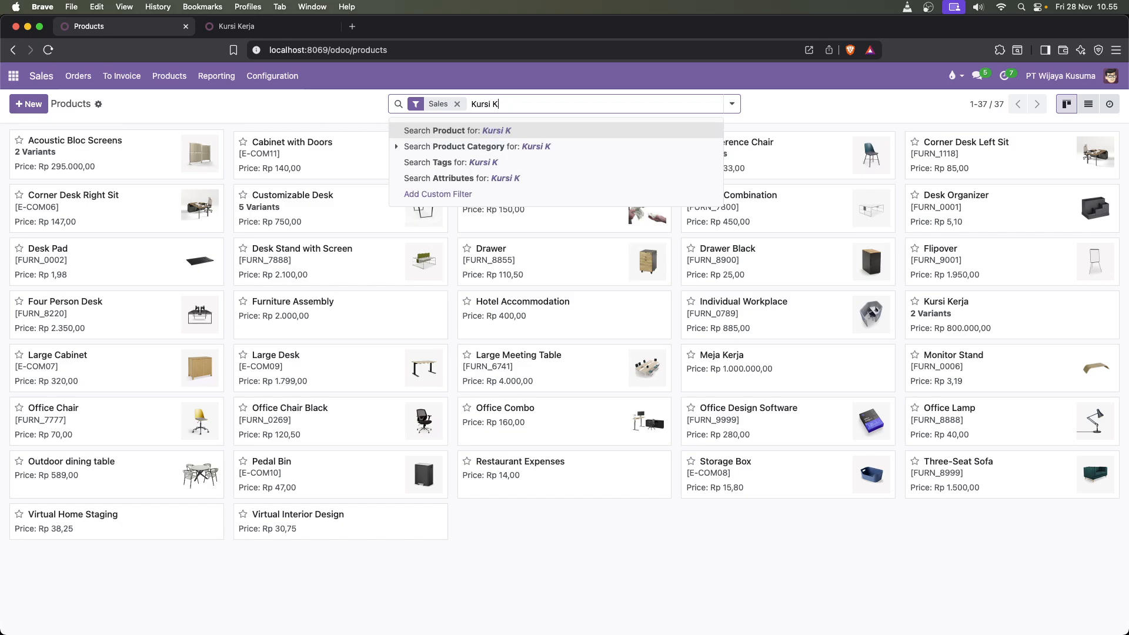
{"action": "type", "text": "erja"}
{"action": "key", "text": "Return"}
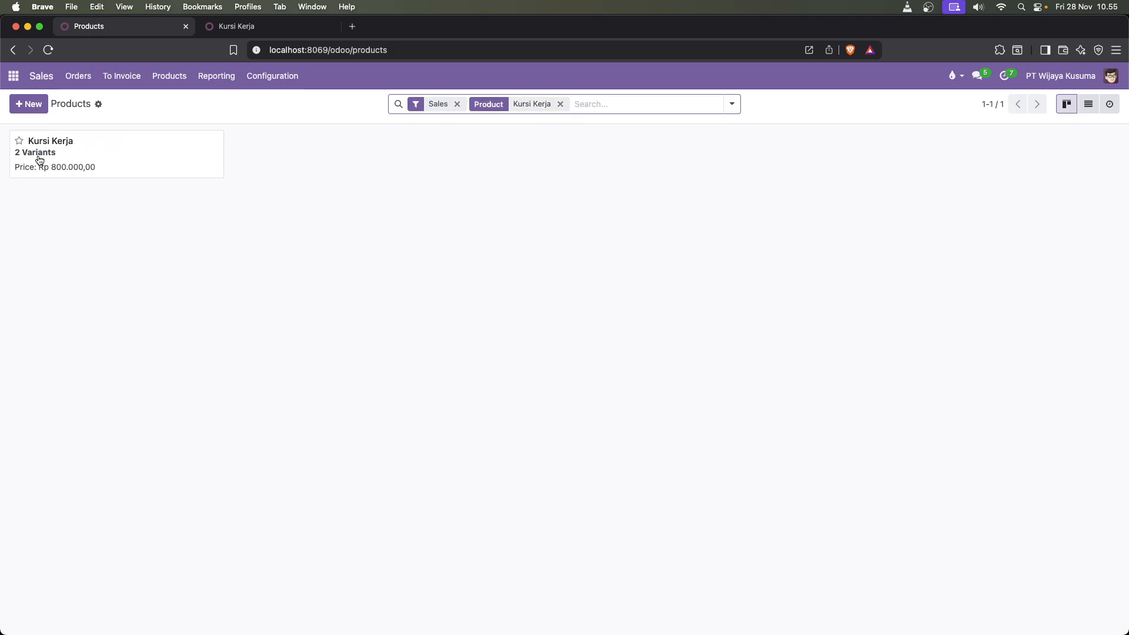
{"action": "left_click", "coordinate": [115, 157]}
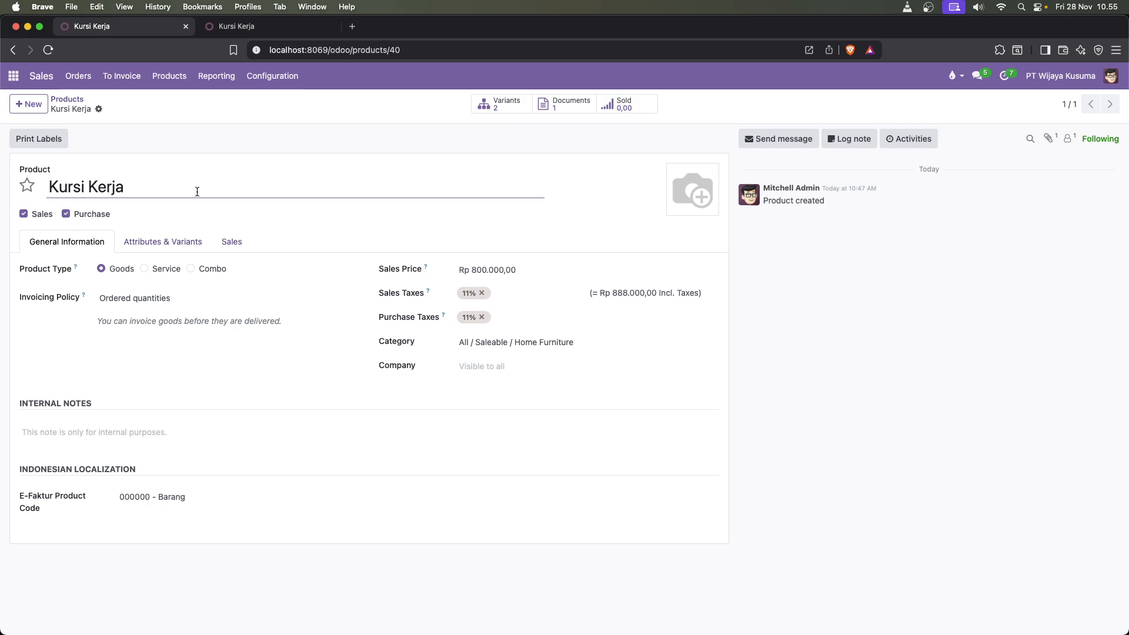
- Review the Color attribute's value configuration of Kursi Kerja, including the Wood value's details, and return to the product's attributes and variants
{"action": "left_click", "coordinate": [169, 245]}
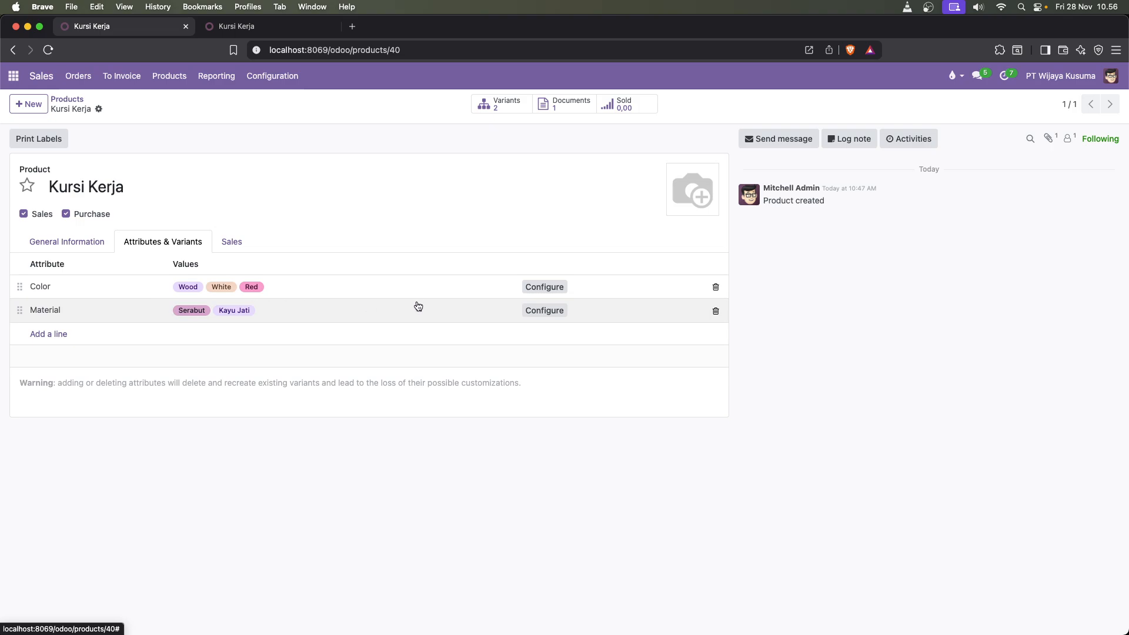
{"action": "left_click", "coordinate": [544, 287]}
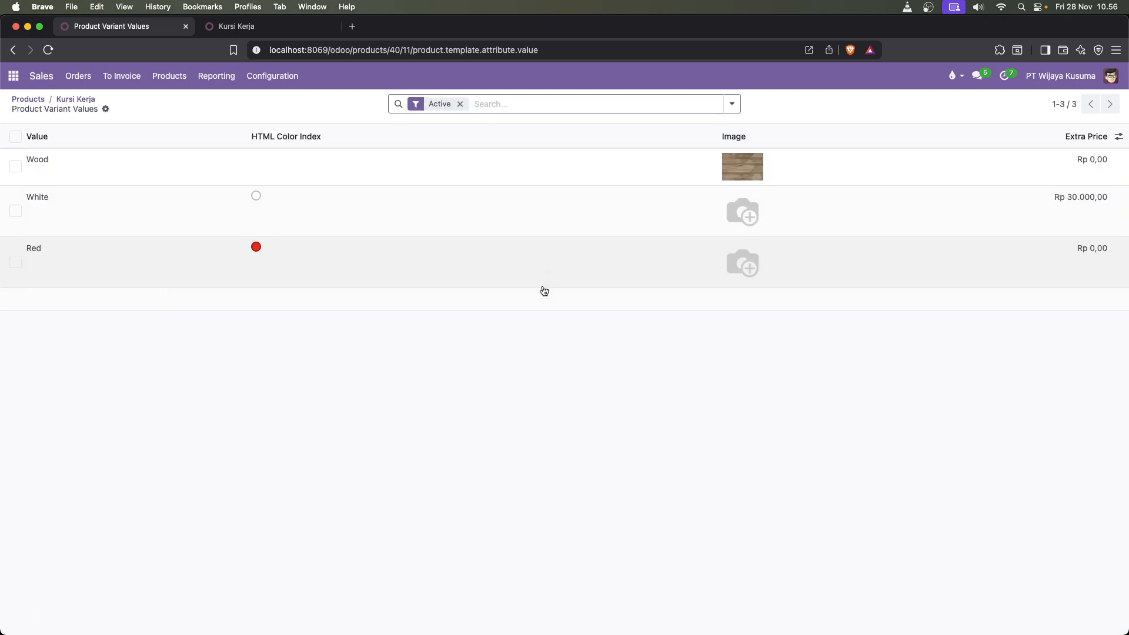
{"action": "left_click", "coordinate": [132, 172]}
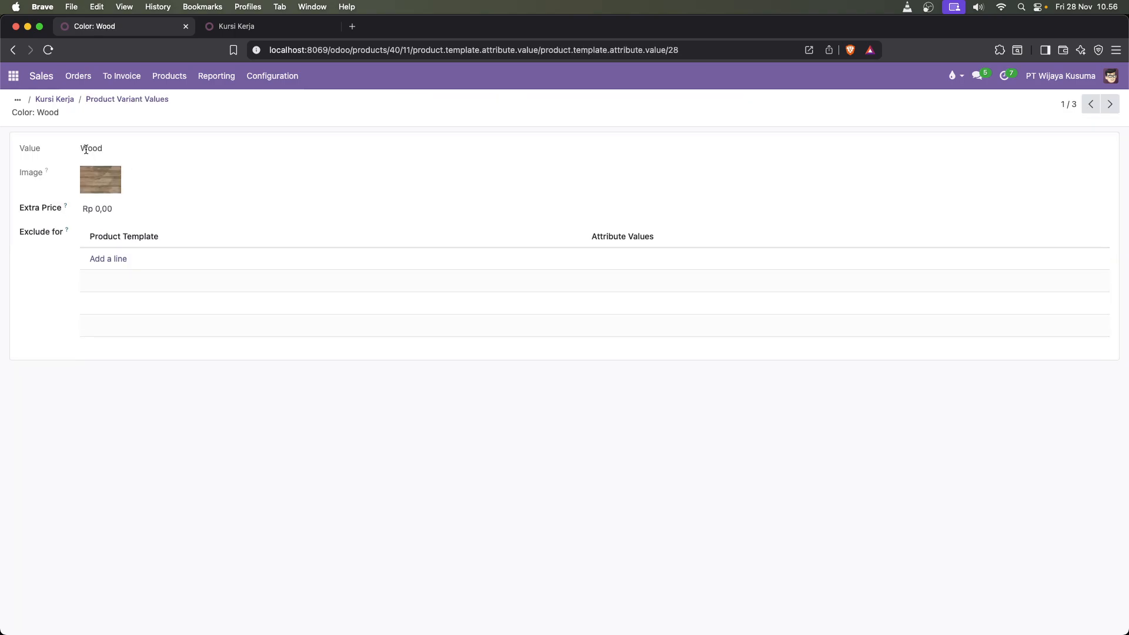
{"action": "left_click", "coordinate": [13, 51]}
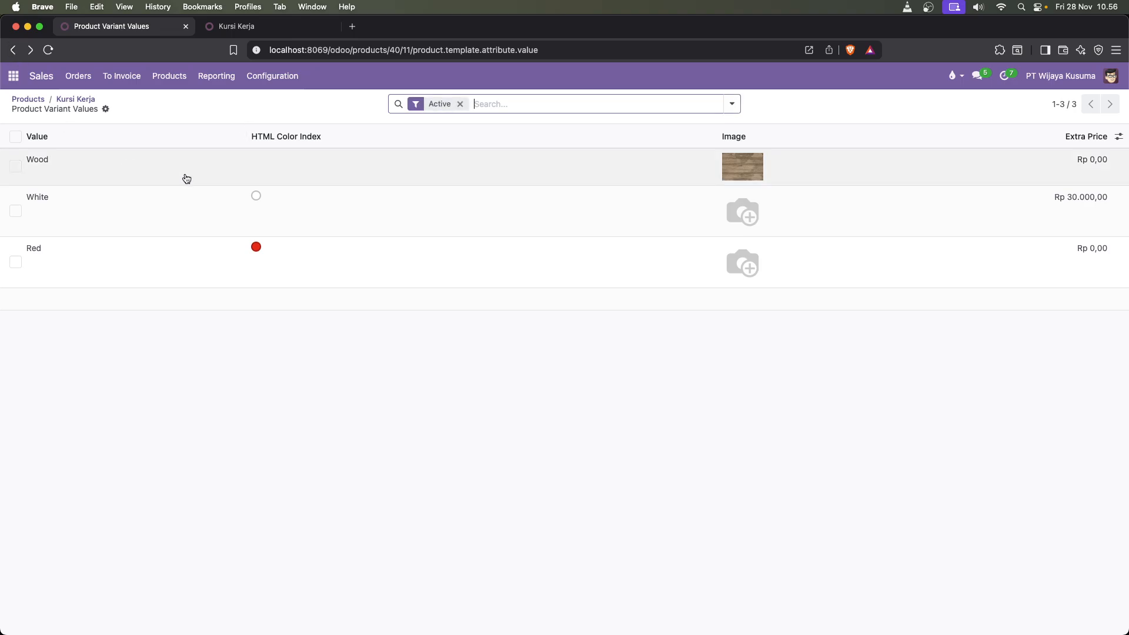
{"action": "left_click", "coordinate": [12, 50]}
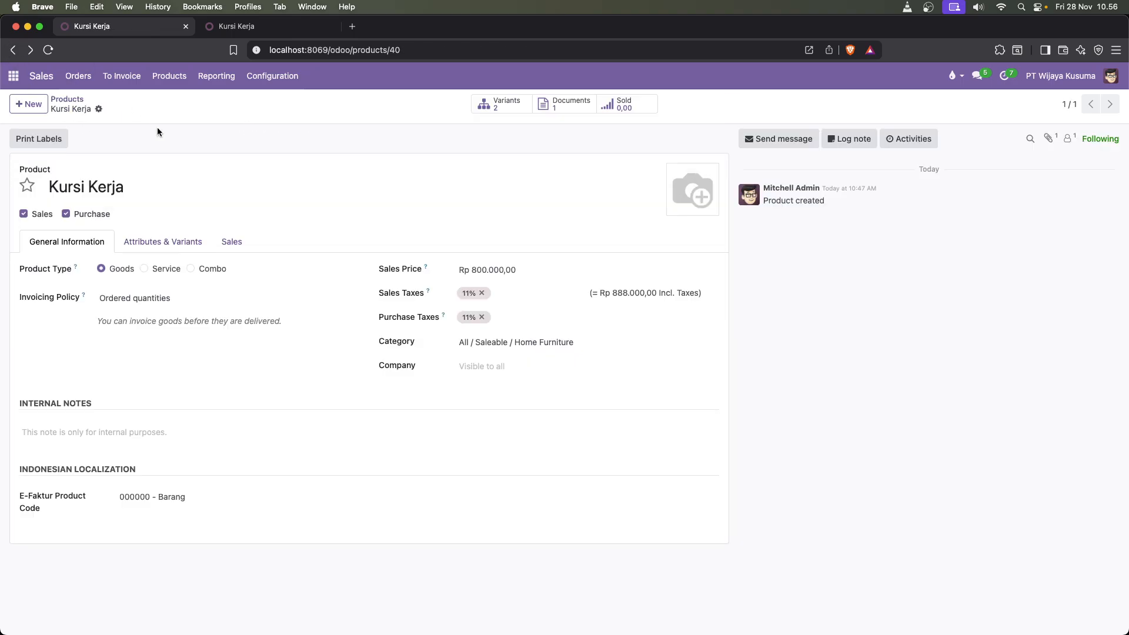
{"action": "left_click", "coordinate": [178, 248]}
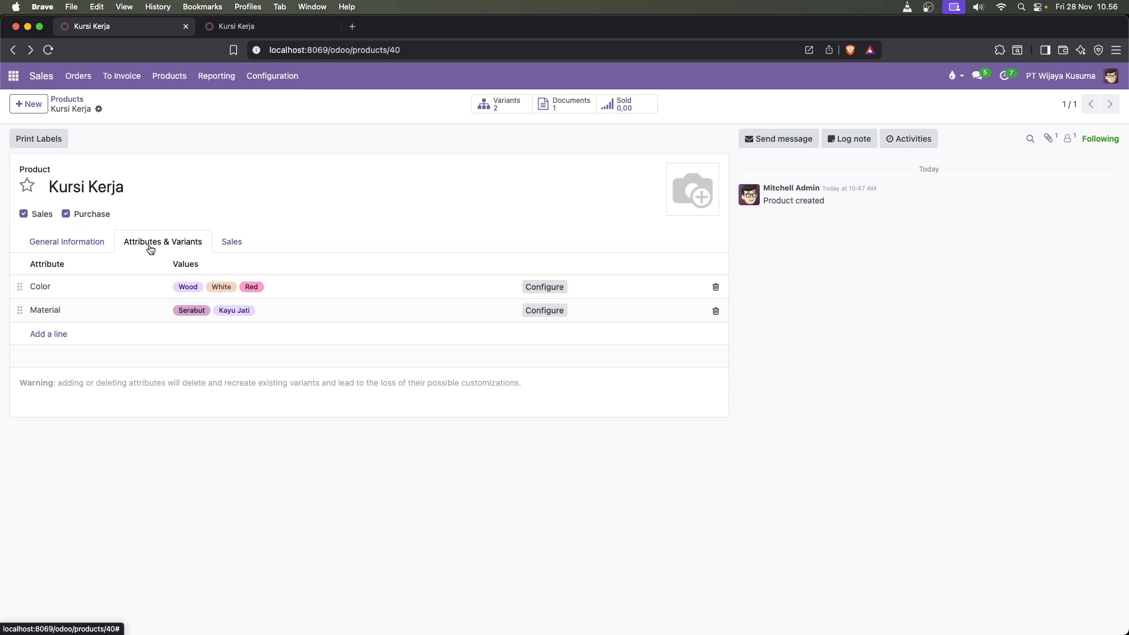